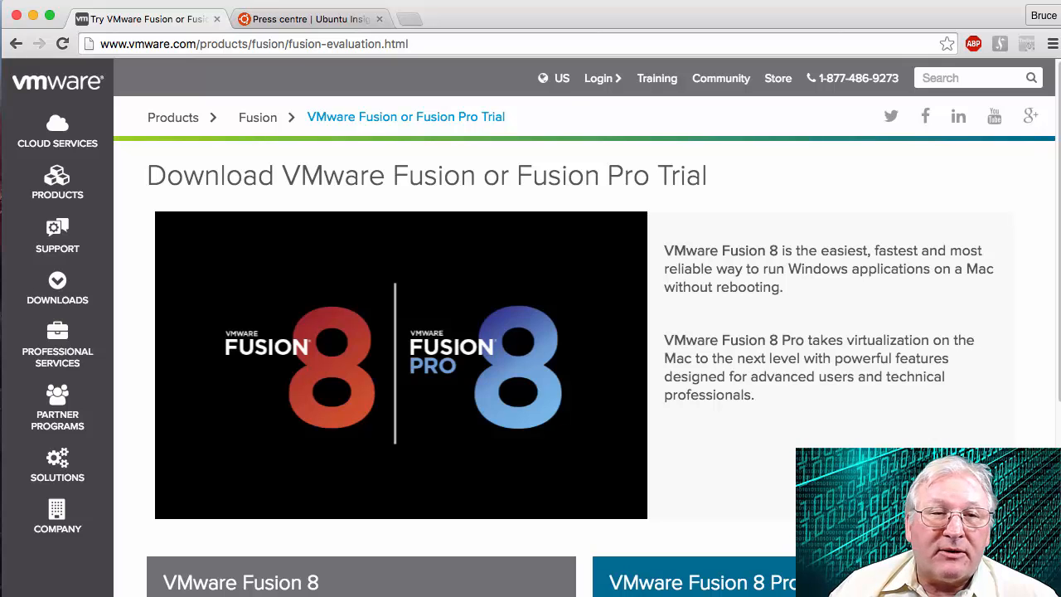
# - Open the Ubuntu Desktop download page on ubuntu.com and review the recommended system requirements for Ubuntu 16.04.1 LTS
pyautogui.click(303, 23)
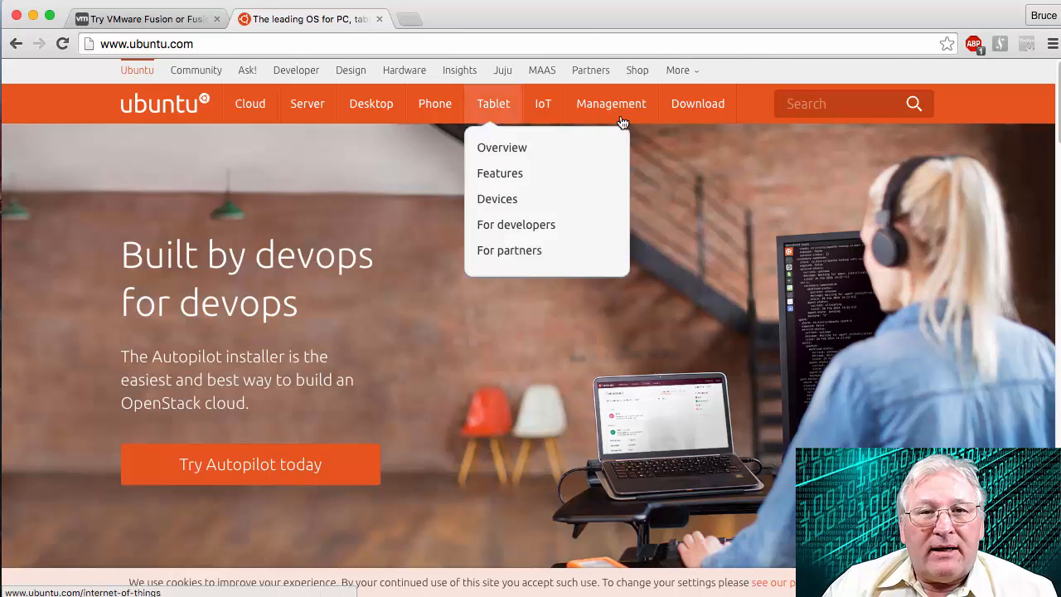
pyautogui.moveTo(699, 116)
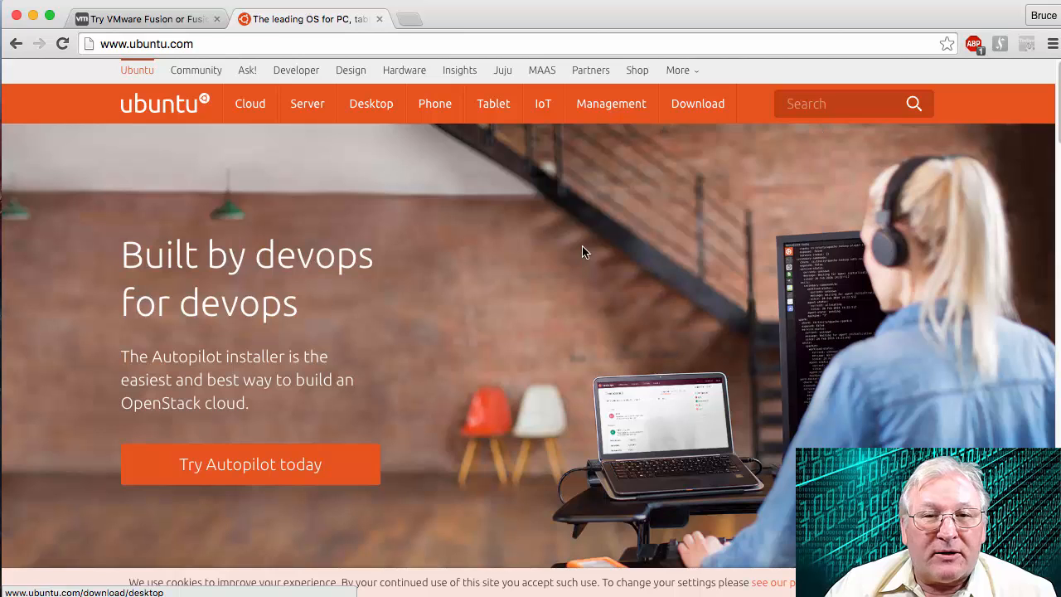
pyautogui.scroll(-20, 581, 252)
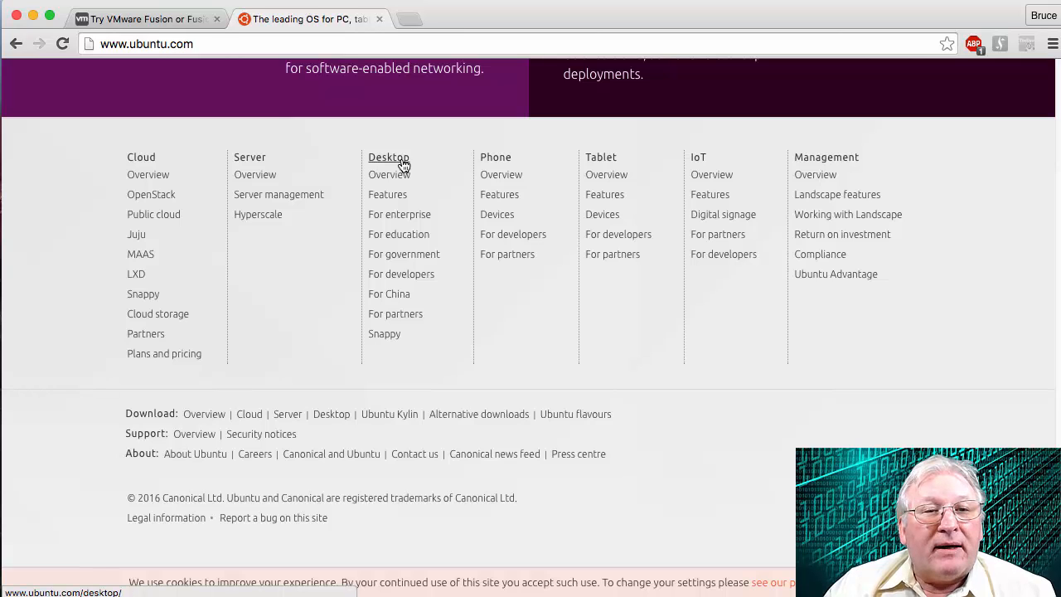
pyautogui.click(403, 162)
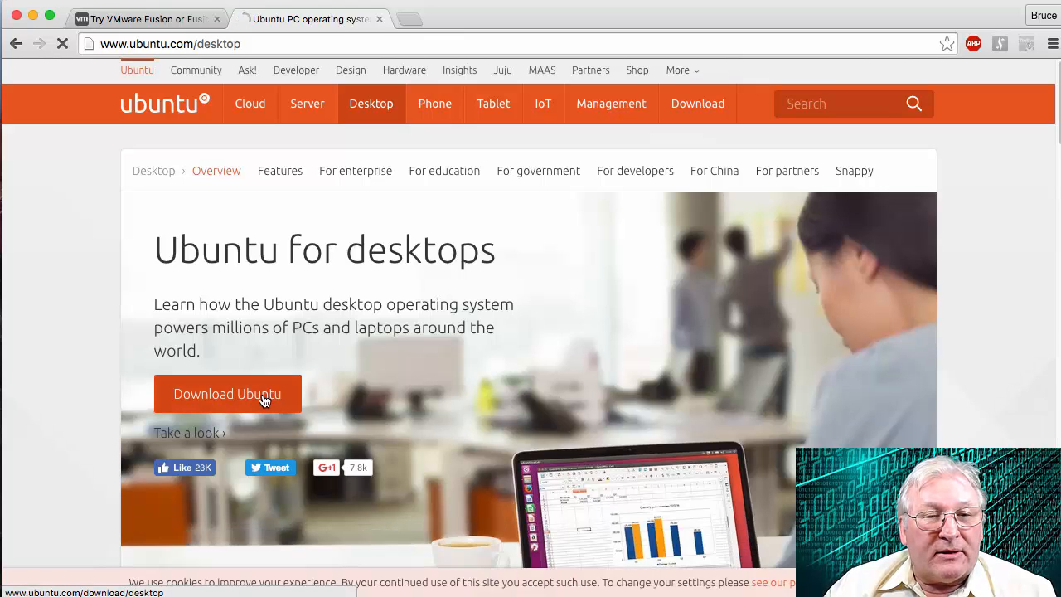
pyautogui.click(263, 400)
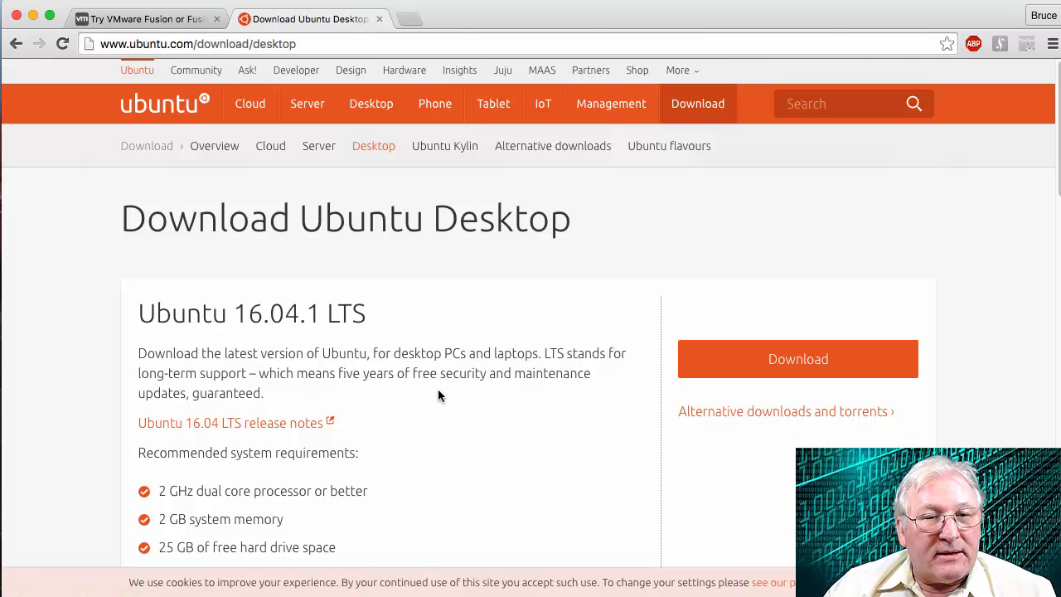
pyautogui.scroll(-5, 438, 390)
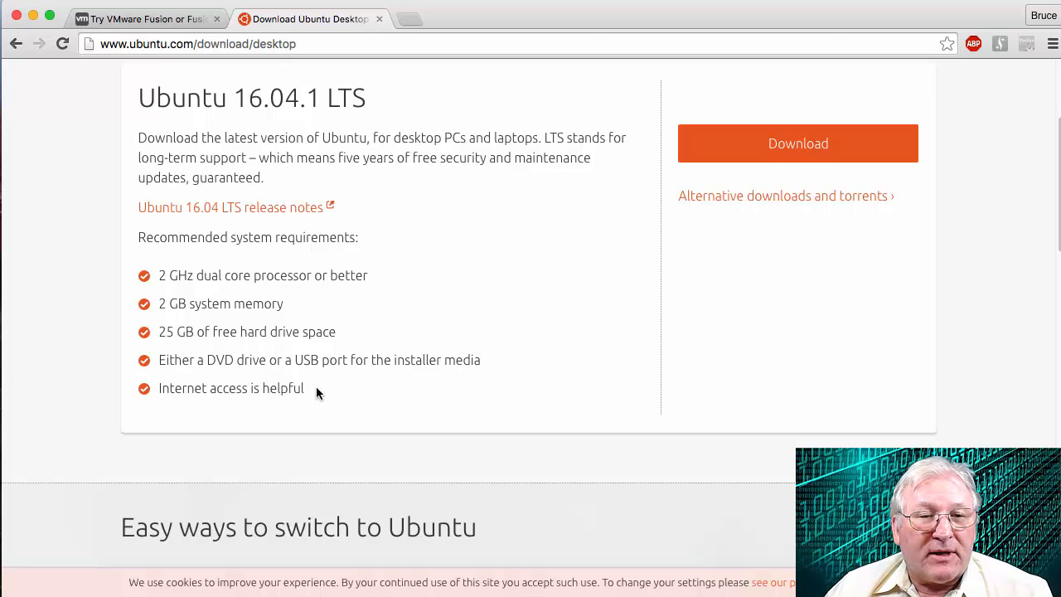
# - Proceed with the Ubuntu 16.04.1 LTS download, review the contribution page down to the option to skip payment, and close the browser
pyautogui.click(795, 146)
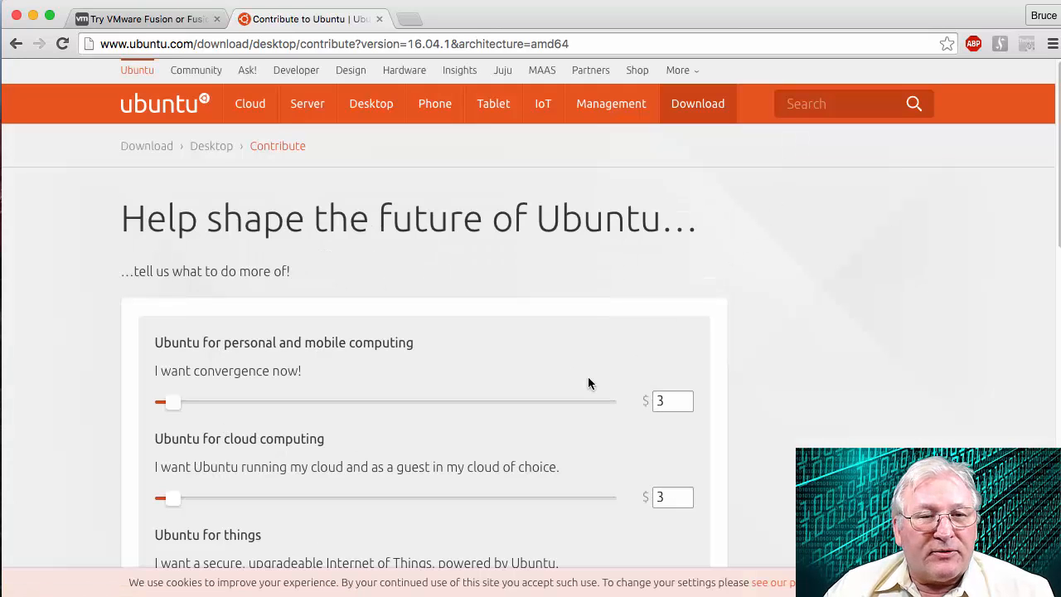
pyautogui.scroll(-5, 589, 383)
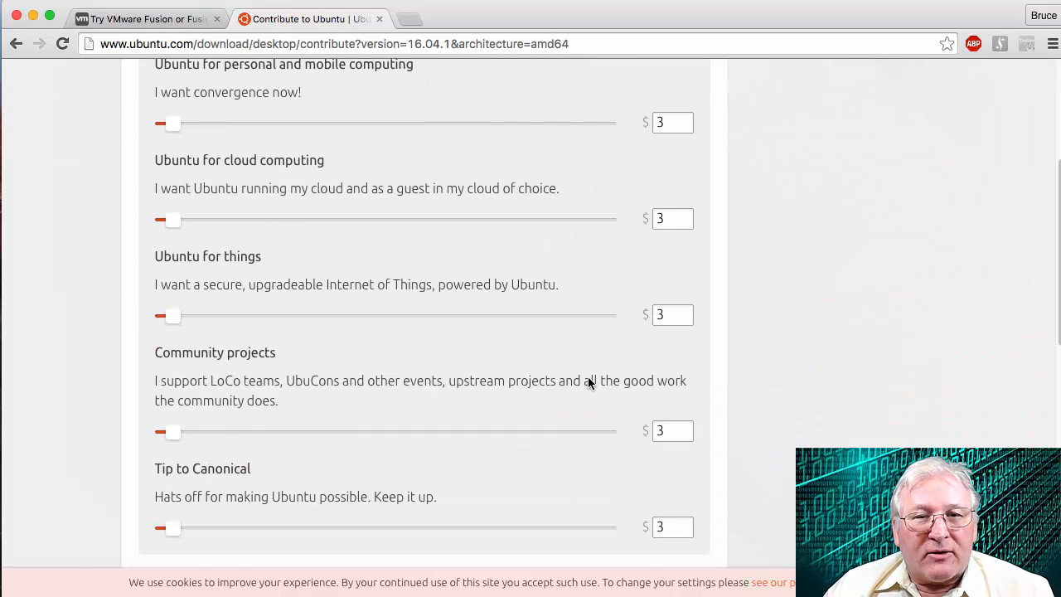
pyautogui.scroll(-4, 588, 383)
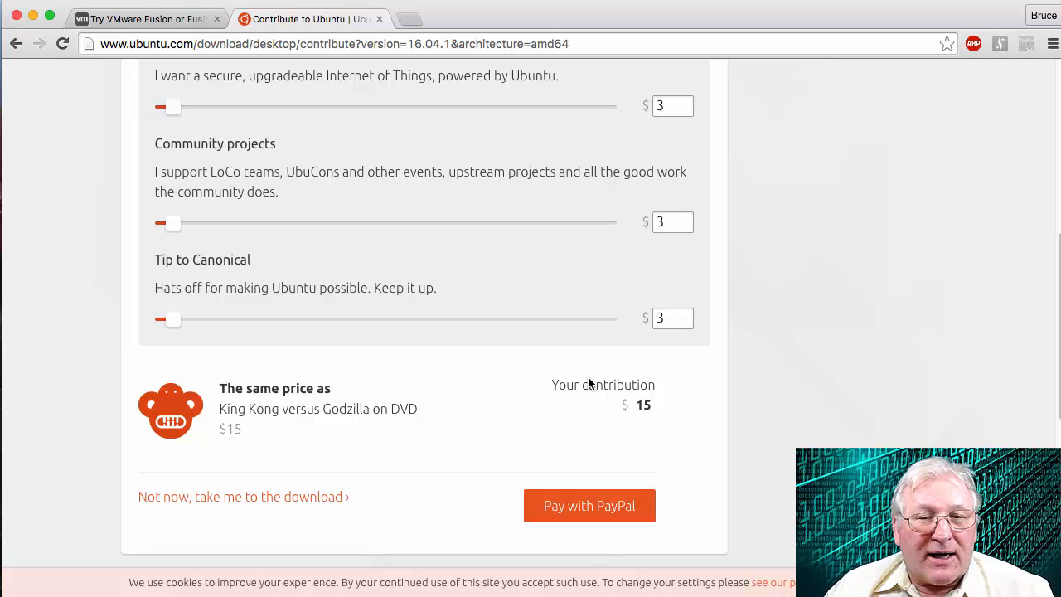
pyautogui.scroll(-2, 589, 383)
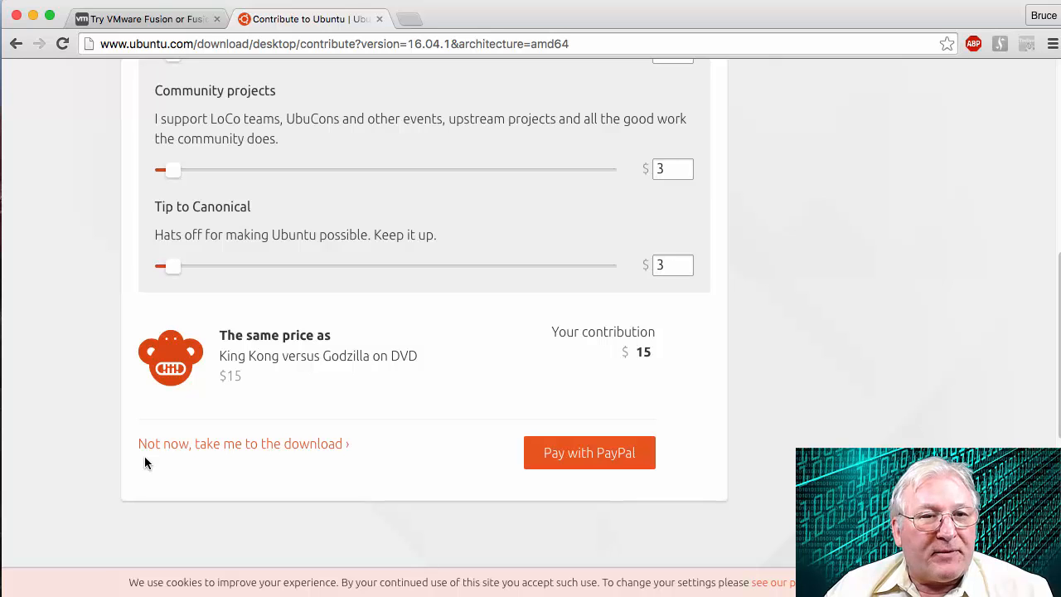
pyautogui.click(18, 16)
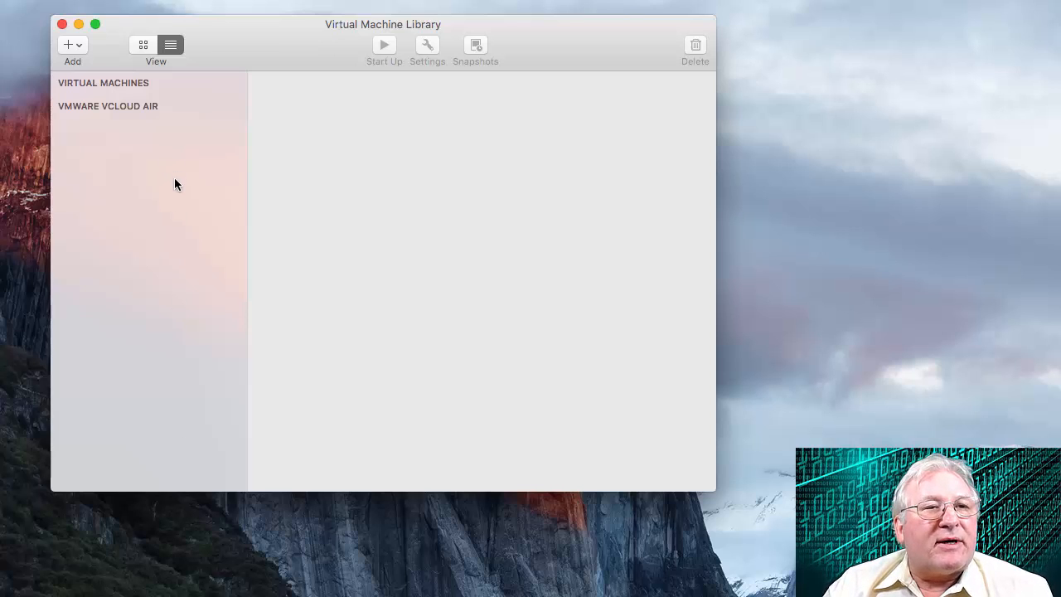
# - In VMware Fusion, start a new virtual machine installed from disc or image, using ubuntu-16.04-desktop-amd64.iso from the desktop
pyautogui.click(74, 46)
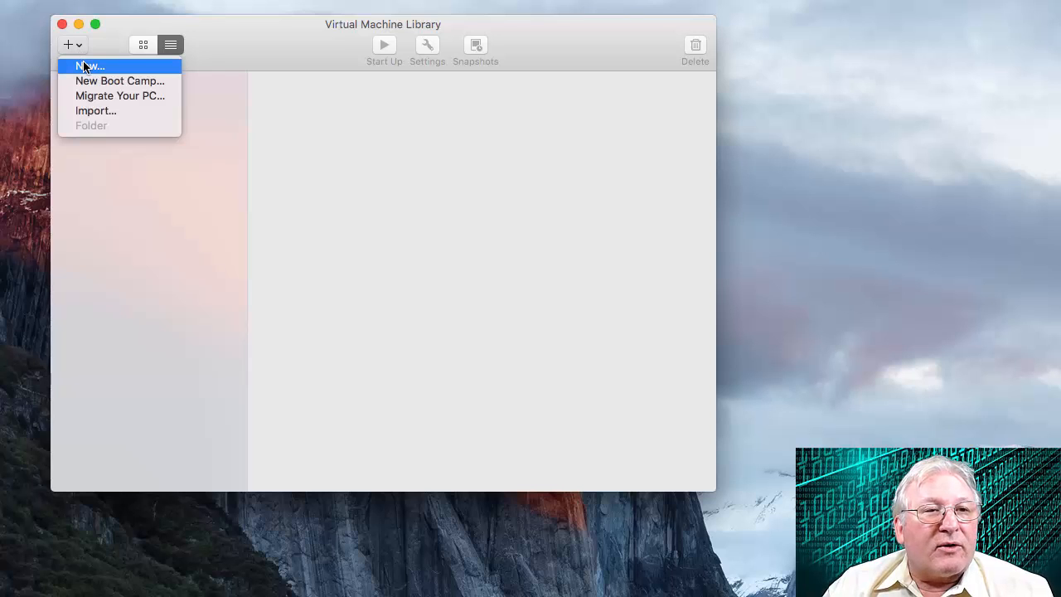
pyautogui.click(84, 66)
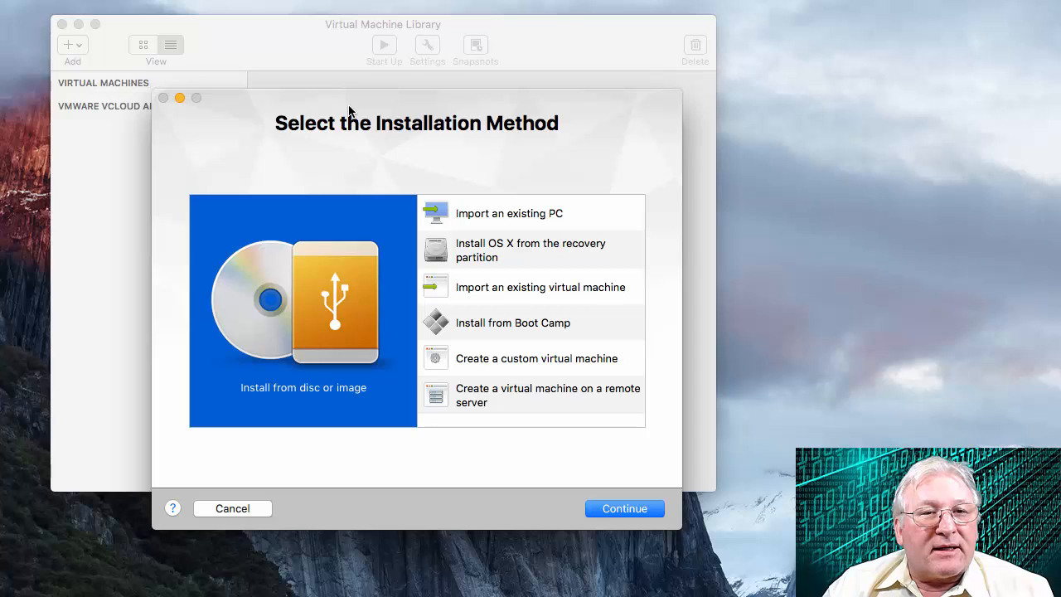
pyautogui.moveTo(347, 111); pyautogui.dragTo(291, 96)
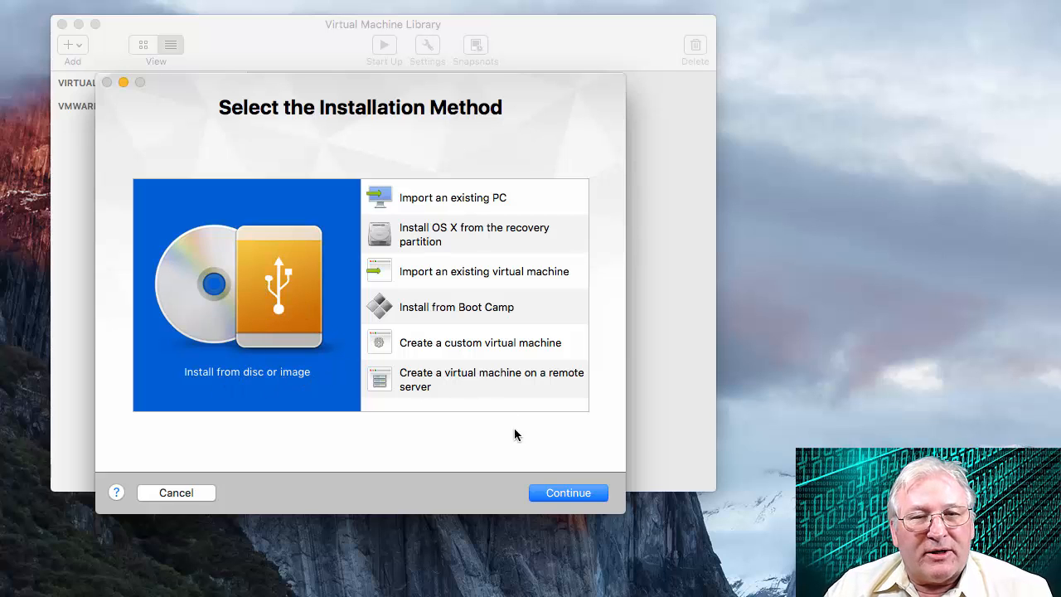
pyautogui.click(561, 496)
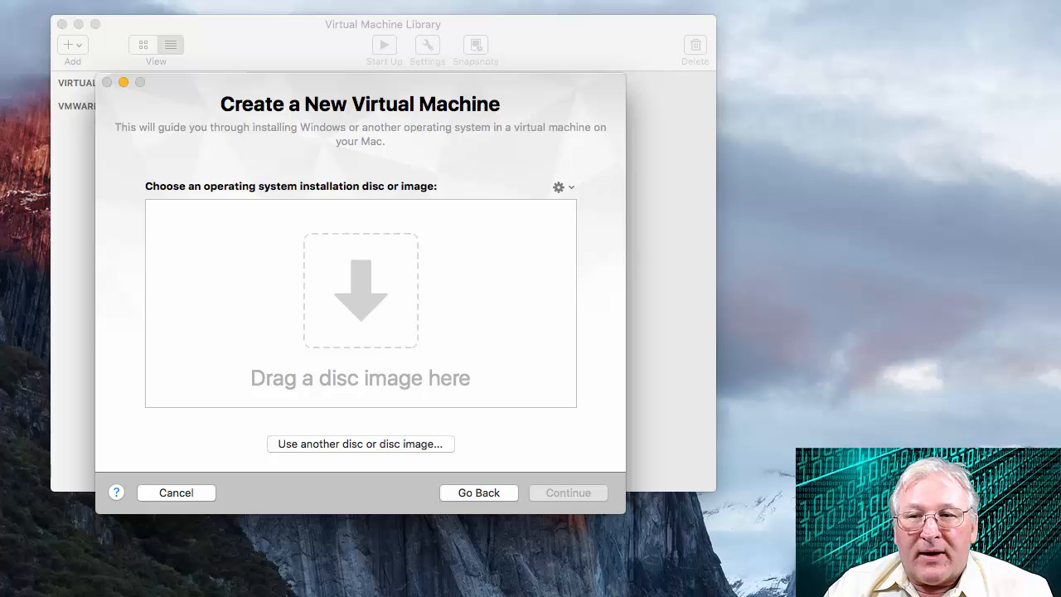
pyautogui.moveTo(1060, 226); pyautogui.dragTo(353, 288)
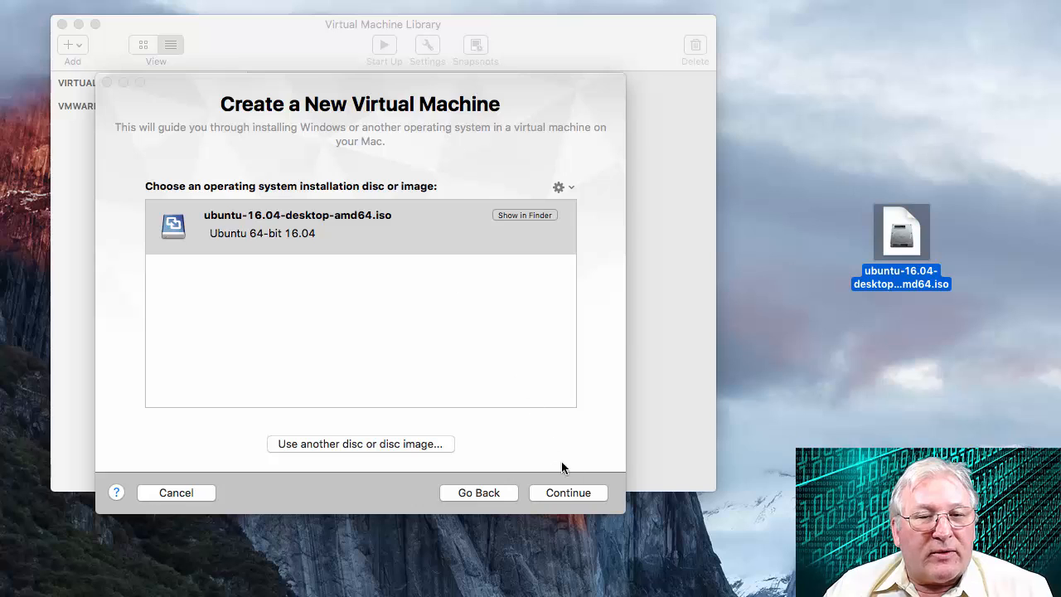
pyautogui.click(557, 492)
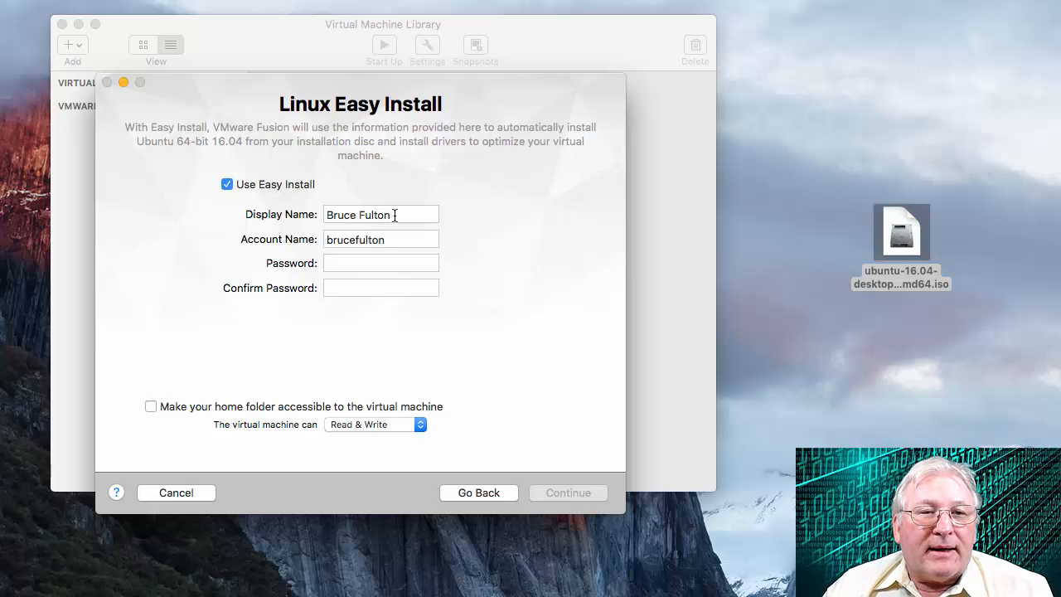
# - Replace both the display name and the account name for Linux Easy Install with user1
pyautogui.moveTo(395, 215); pyautogui.dragTo(323, 218)
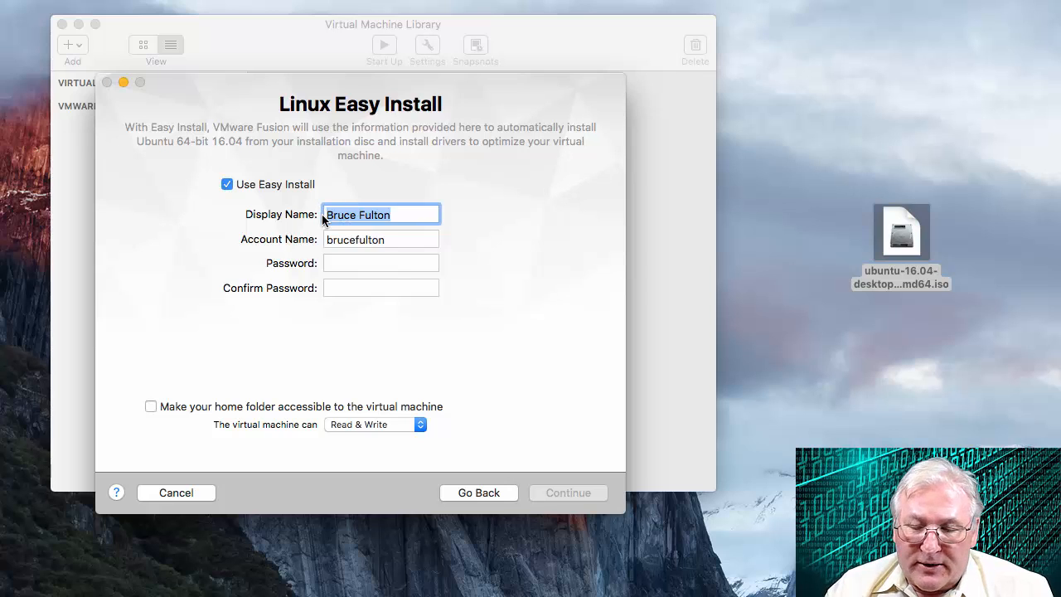
pyautogui.press('BackSpace')
pyautogui.doubleClick(355, 240)
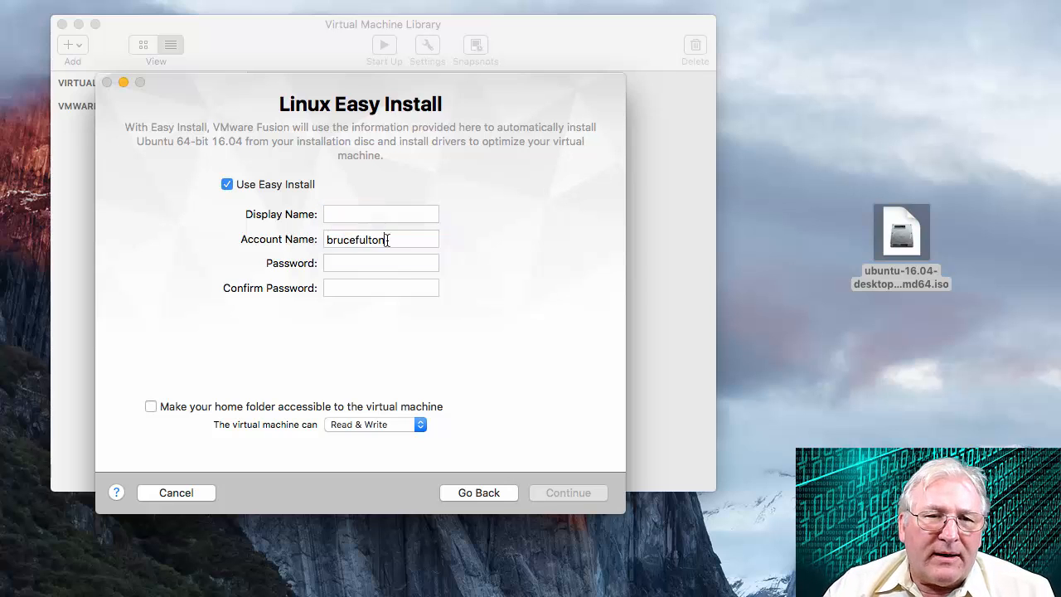
pyautogui.press('BackSpace')
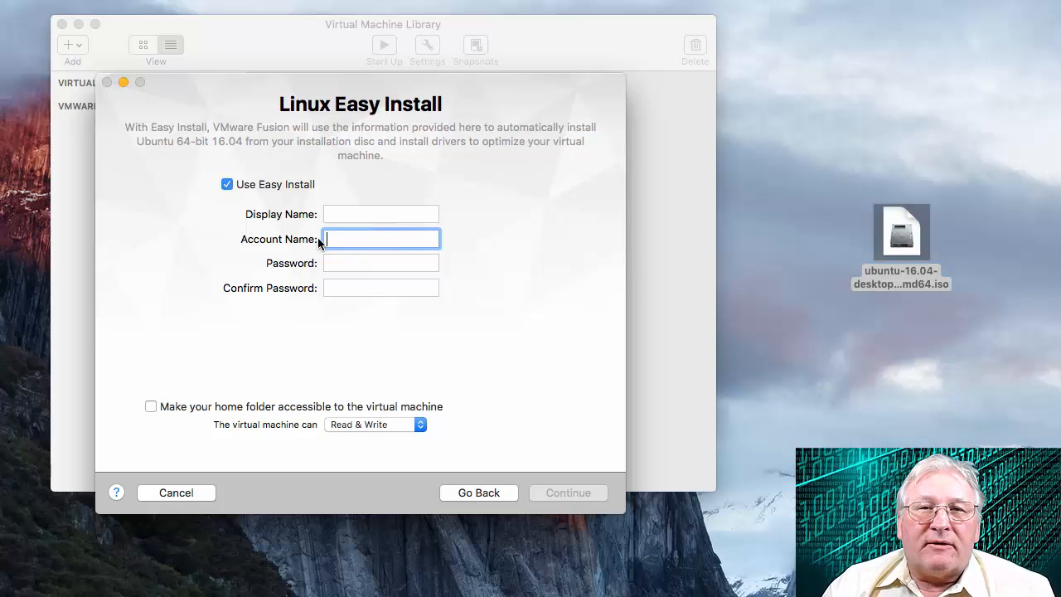
pyautogui.click(334, 215)
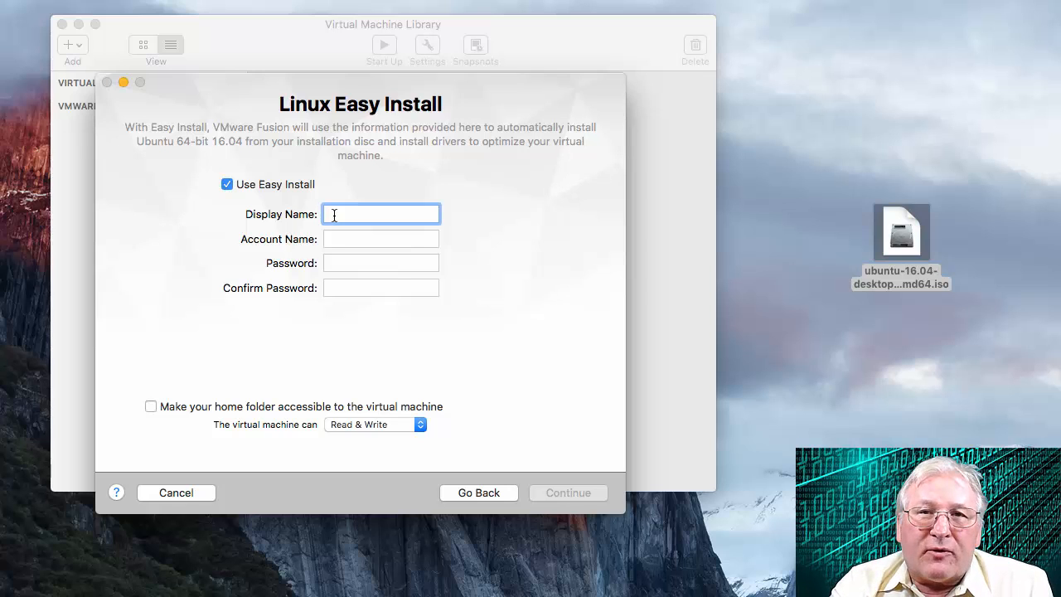
pyautogui.write('user')
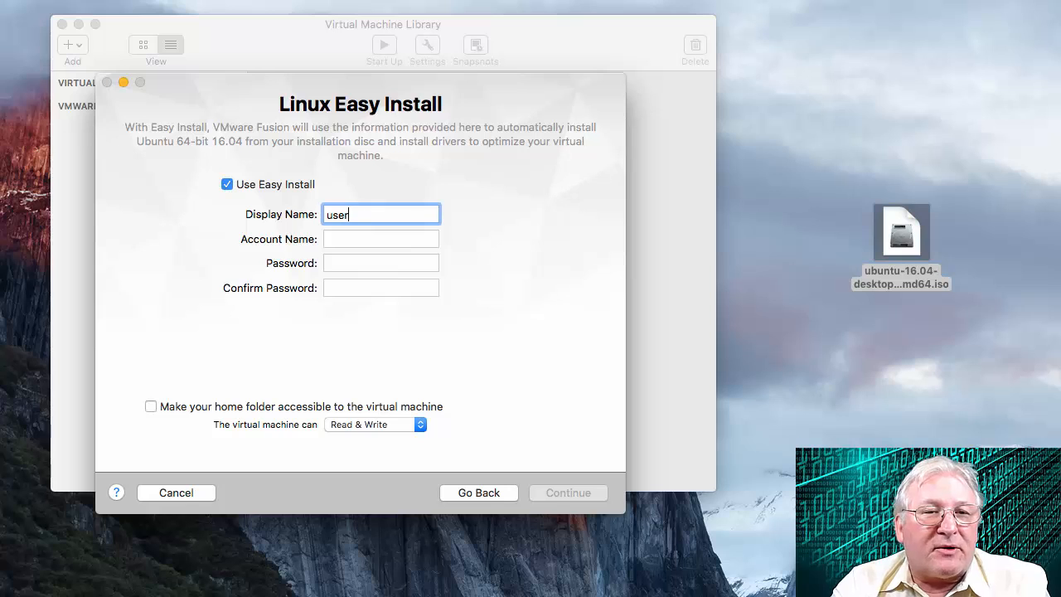
pyautogui.write('1')
pyautogui.press('Tab')
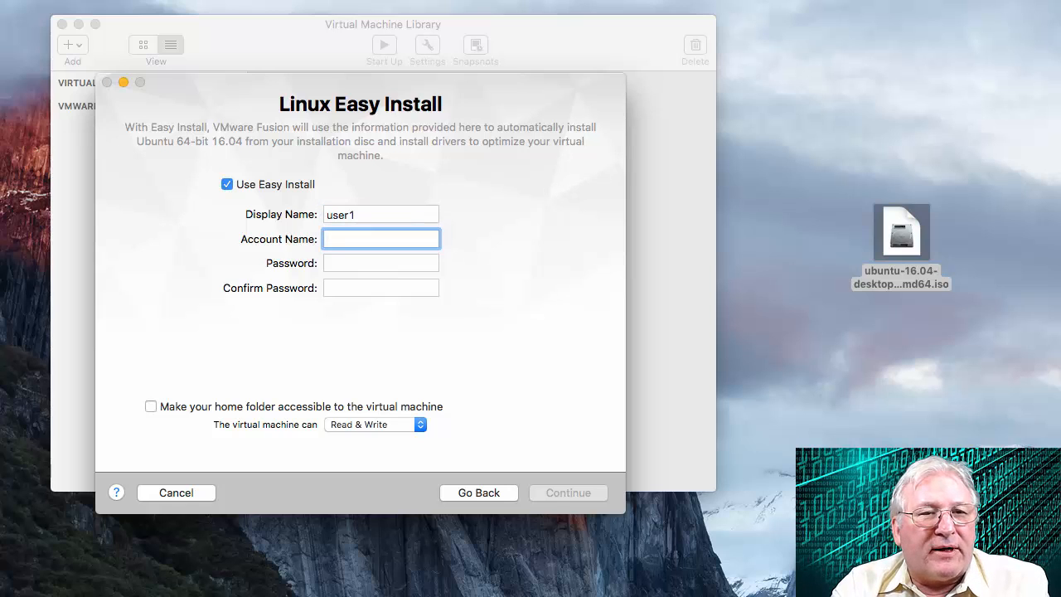
pyautogui.write('user1')
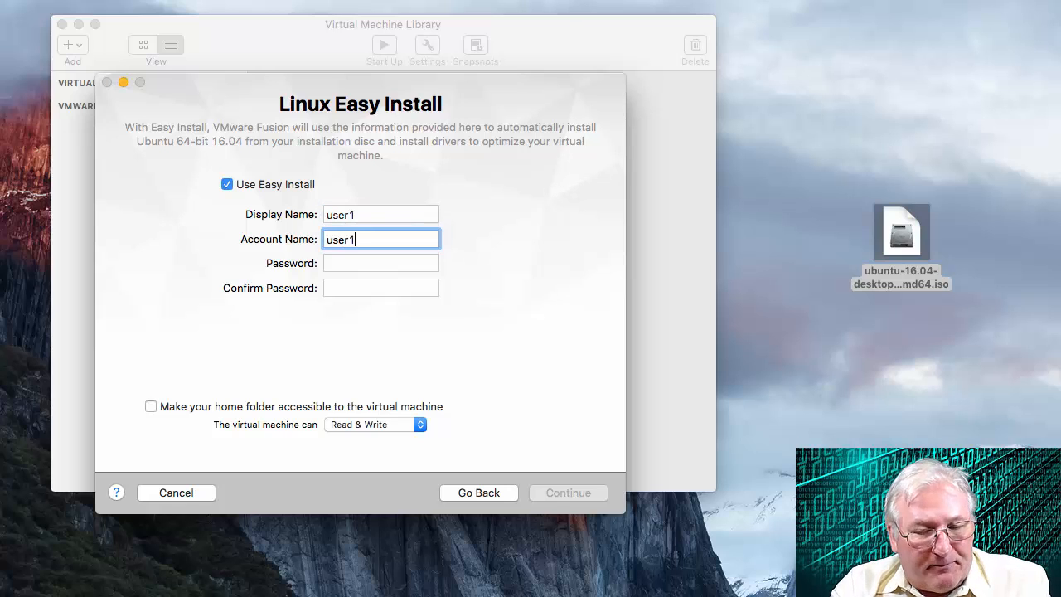
# - Enter and confirm the account password for Easy Install, and continue to the virtual machine summary
pyautogui.press('Tab')
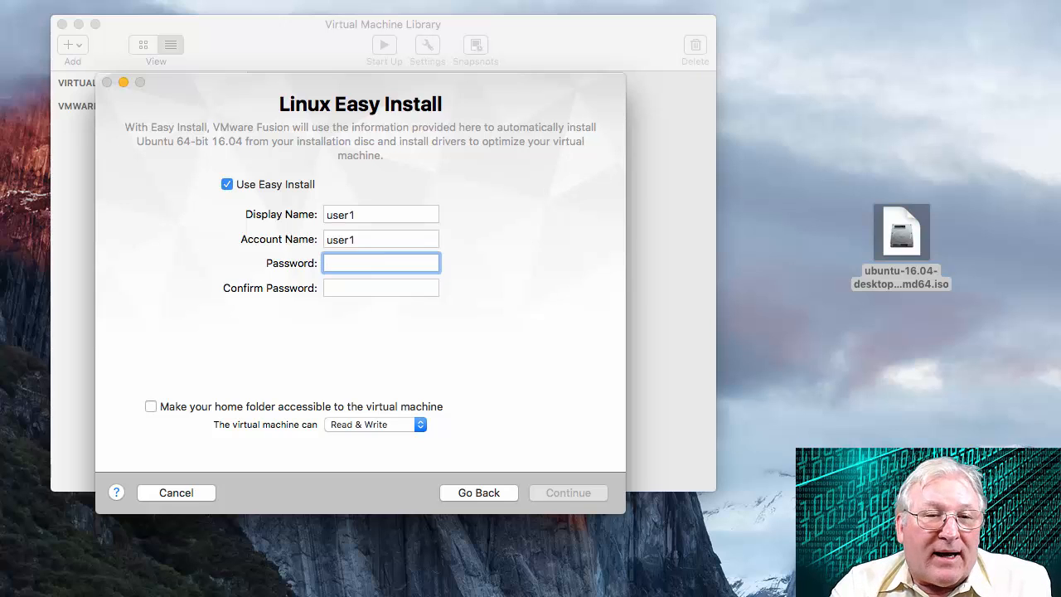
pyautogui.write('password')
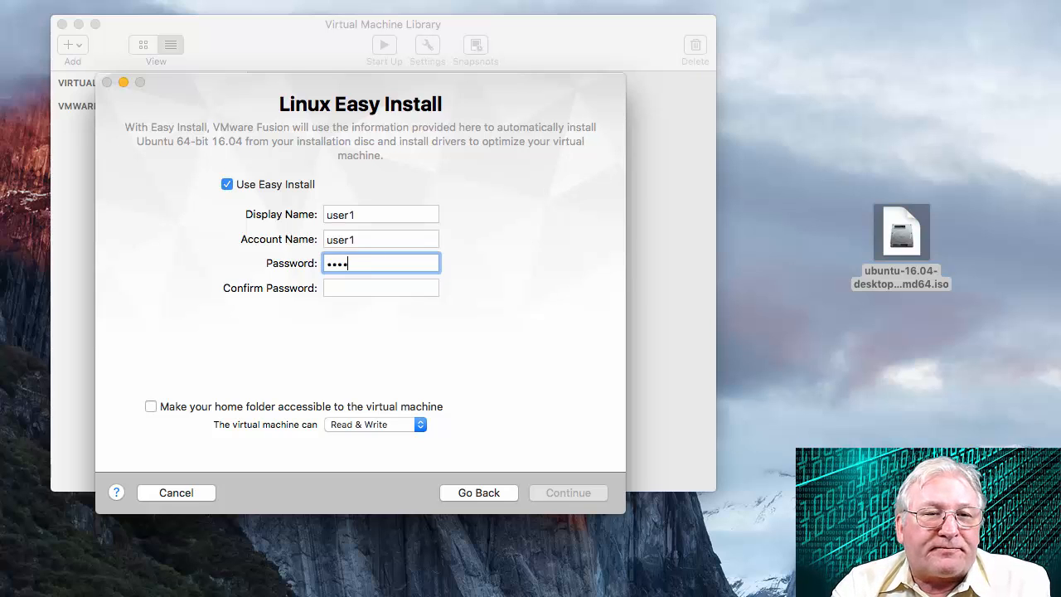
pyautogui.press('Tab')
pyautogui.write('passwor')
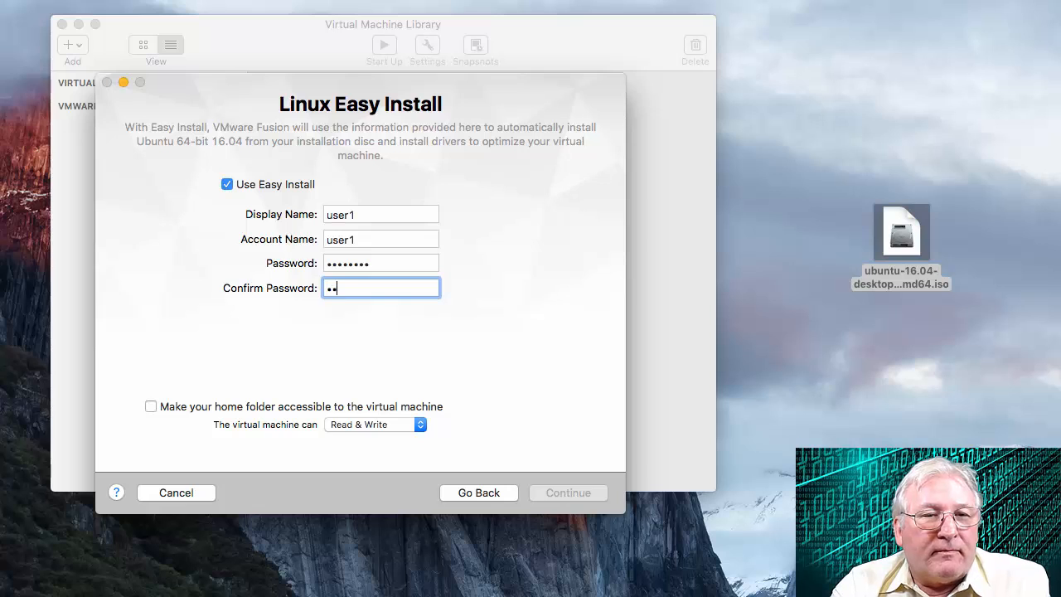
pyautogui.write('d')
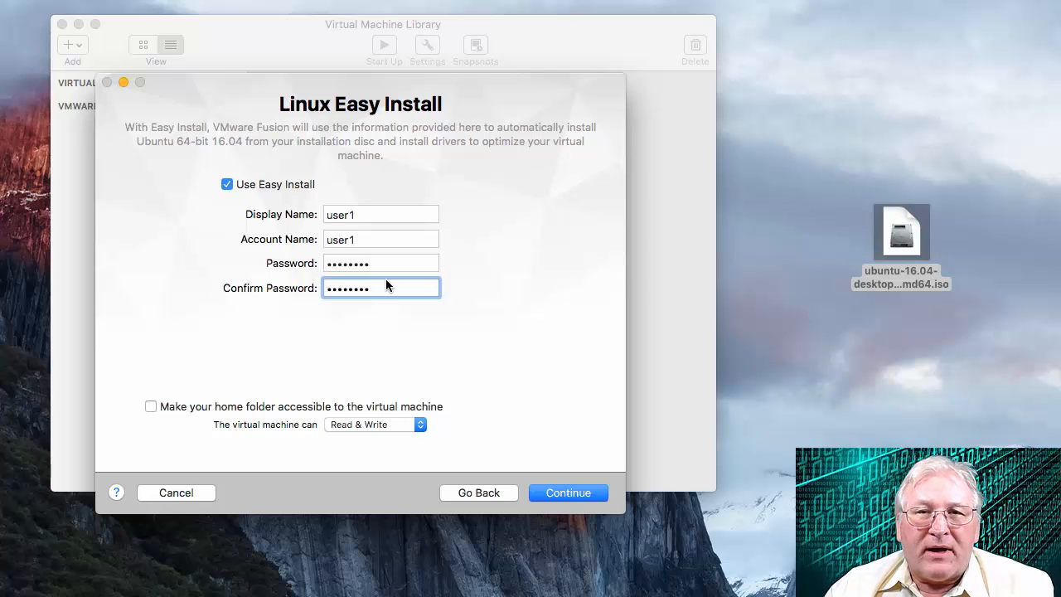
pyautogui.click(569, 494)
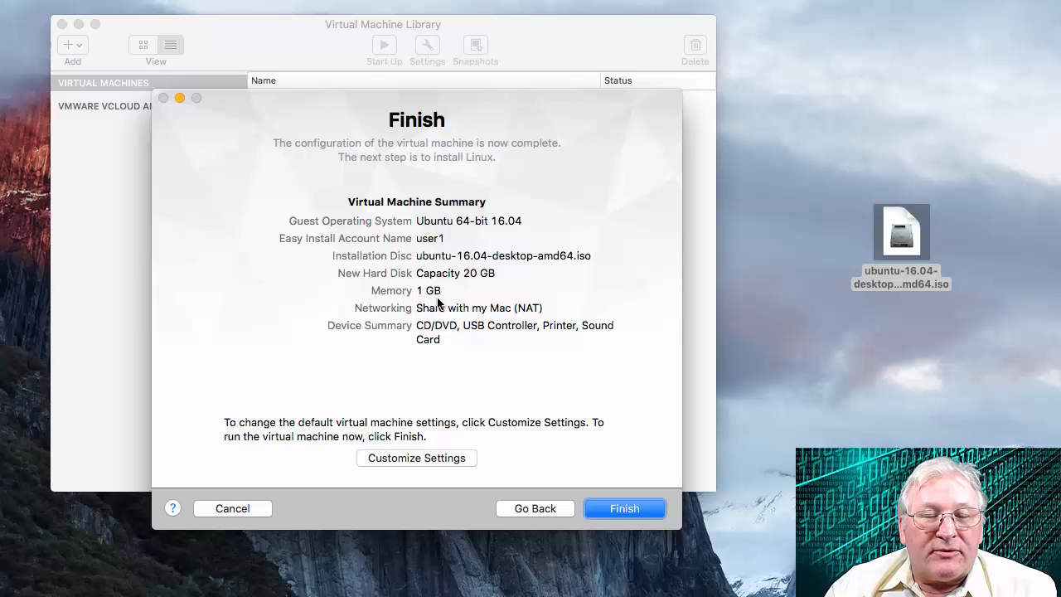
# - Finish the virtual machine configuration and save it as Ubuntu1604D in the Virtual Machines folder
pyautogui.click(624, 508)
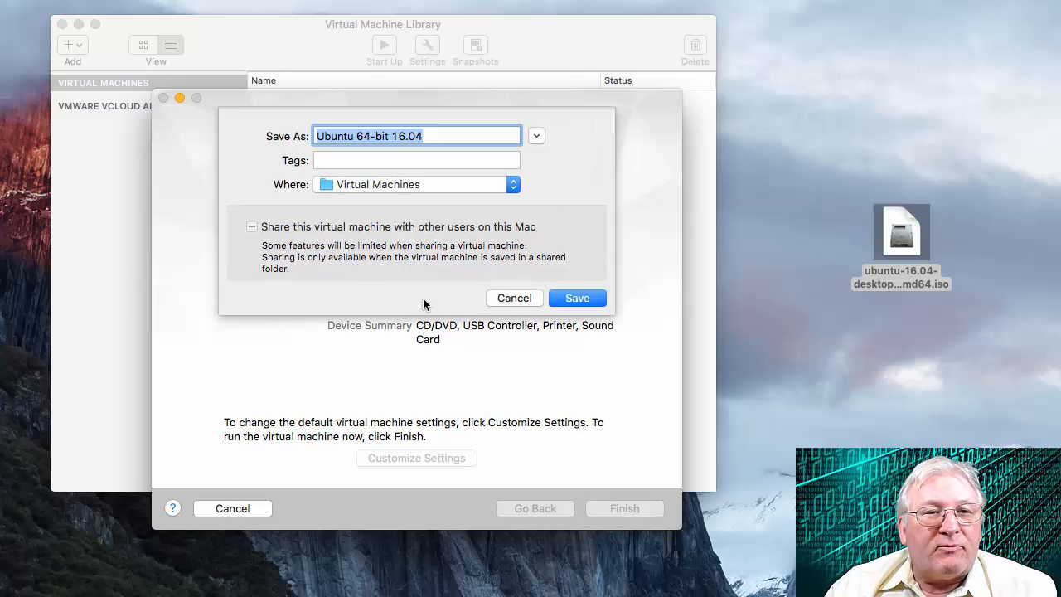
pyautogui.moveTo(428, 137); pyautogui.dragTo(312, 136)
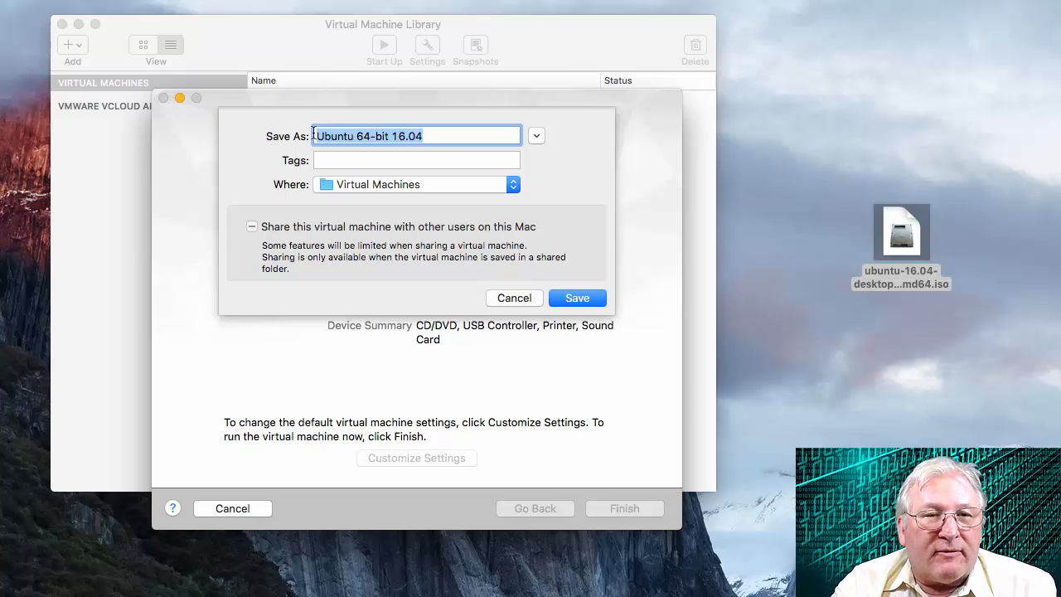
pyautogui.write('U')
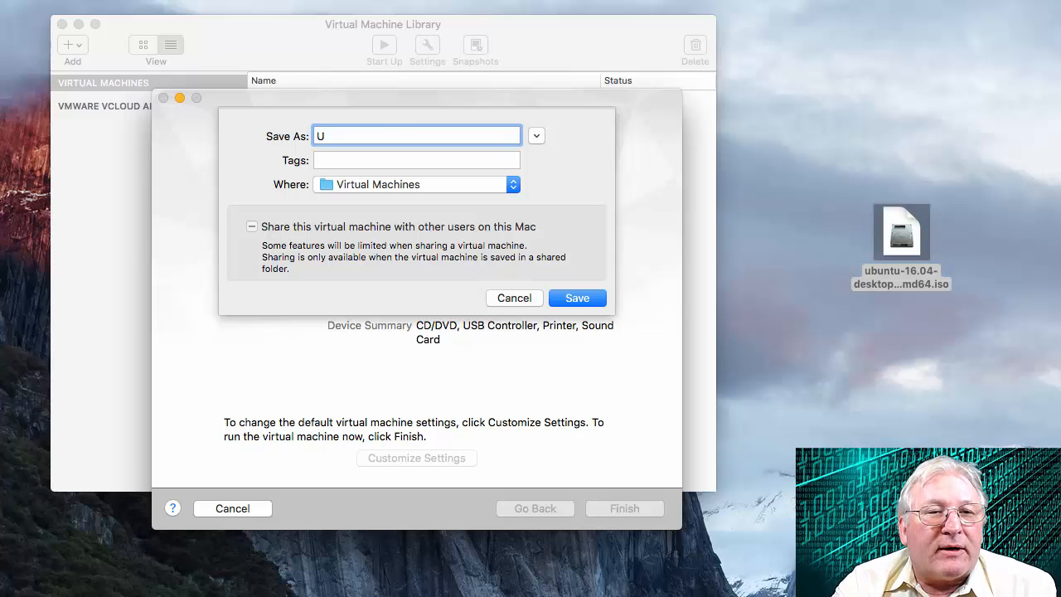
pyautogui.write('bub')
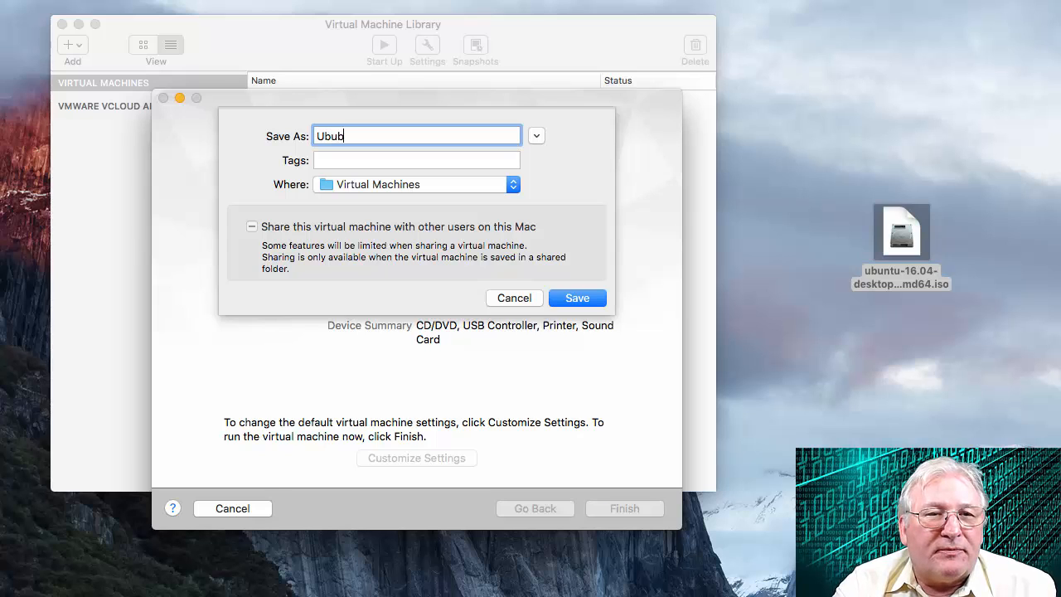
pyautogui.press('BackSpace')
pyautogui.write('ntu1')
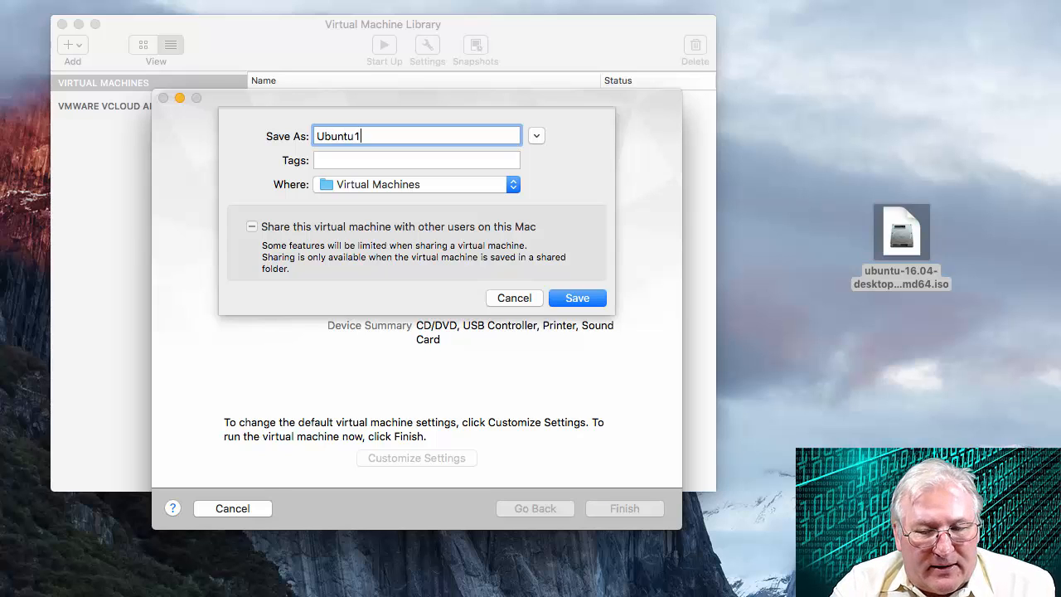
pyautogui.write('6')
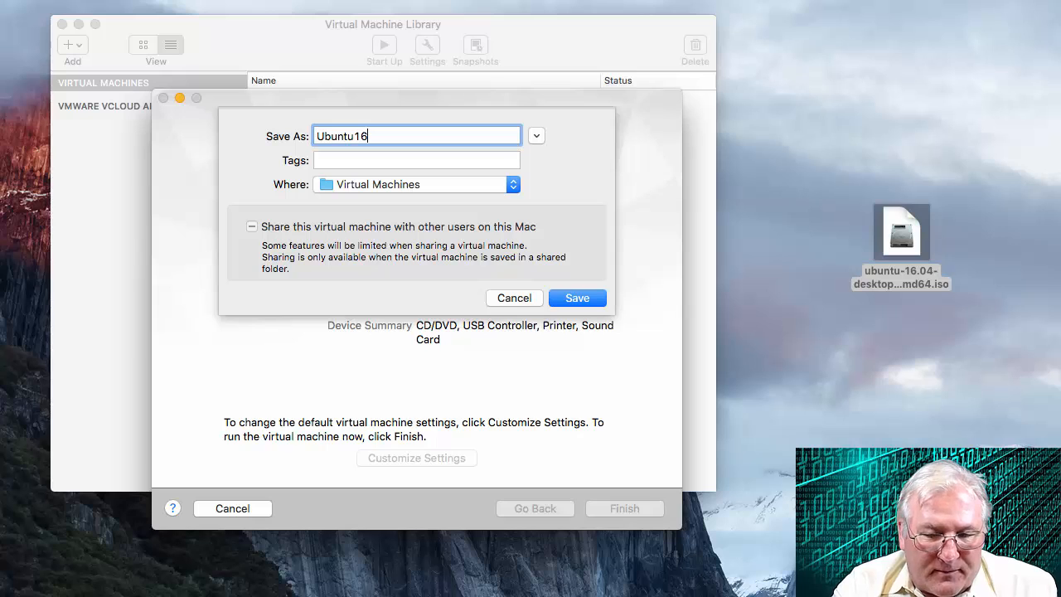
pyautogui.write('04D')
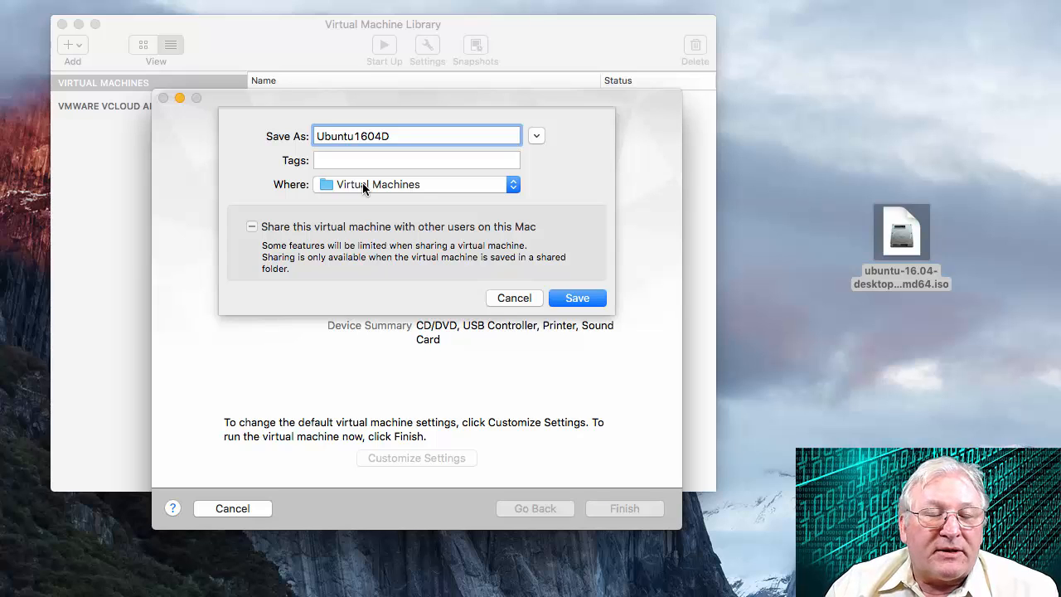
pyautogui.click(572, 301)
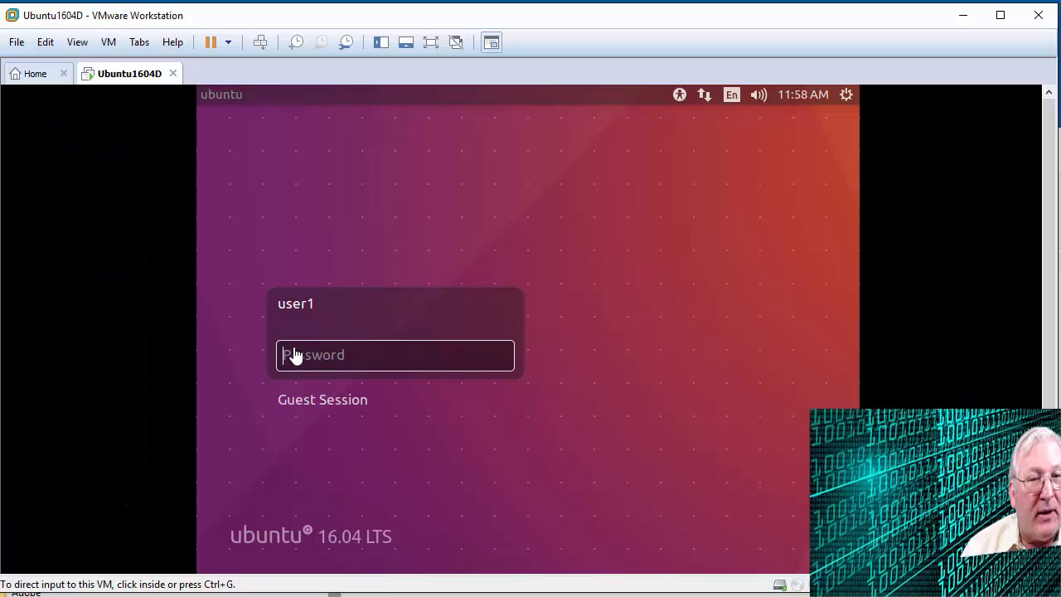
# - In VMware Workstation, log in to the Ubuntu1604D virtual machine as user1 by entering the account password
pyautogui.click(293, 357)
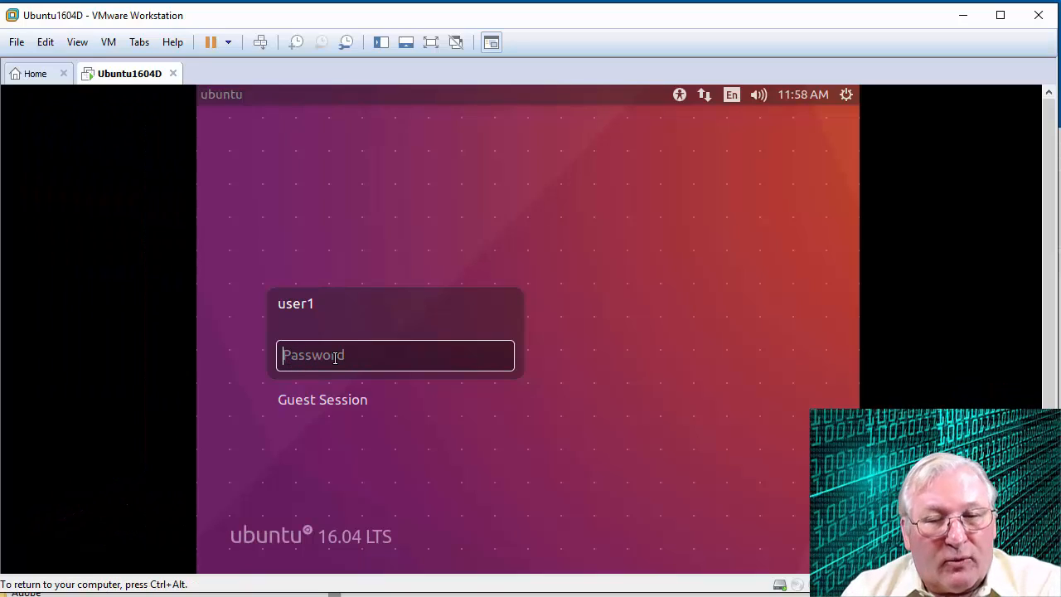
pyautogui.write('•••••••')
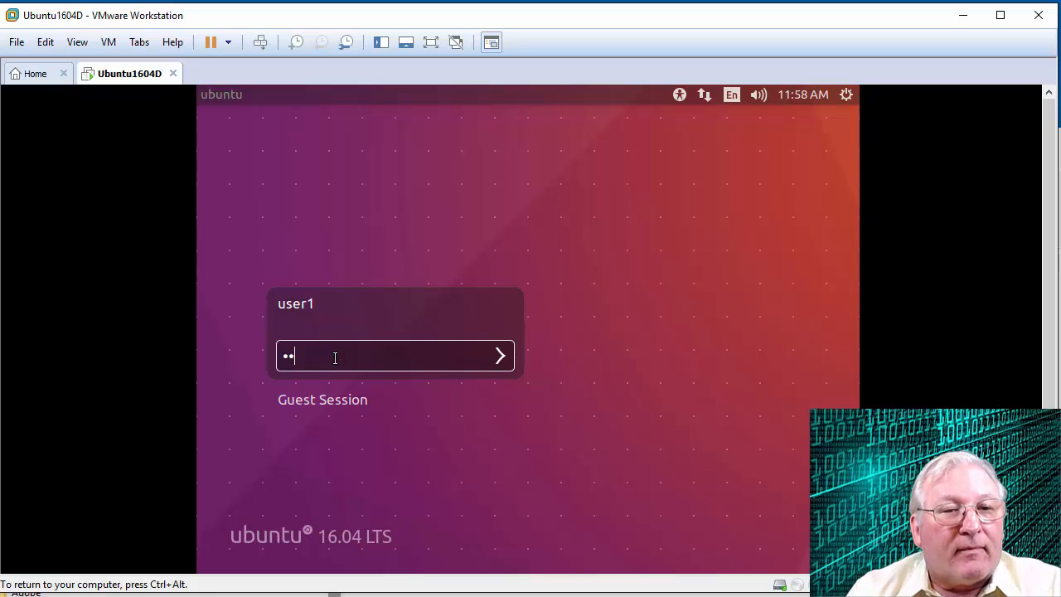
pyautogui.write('•')
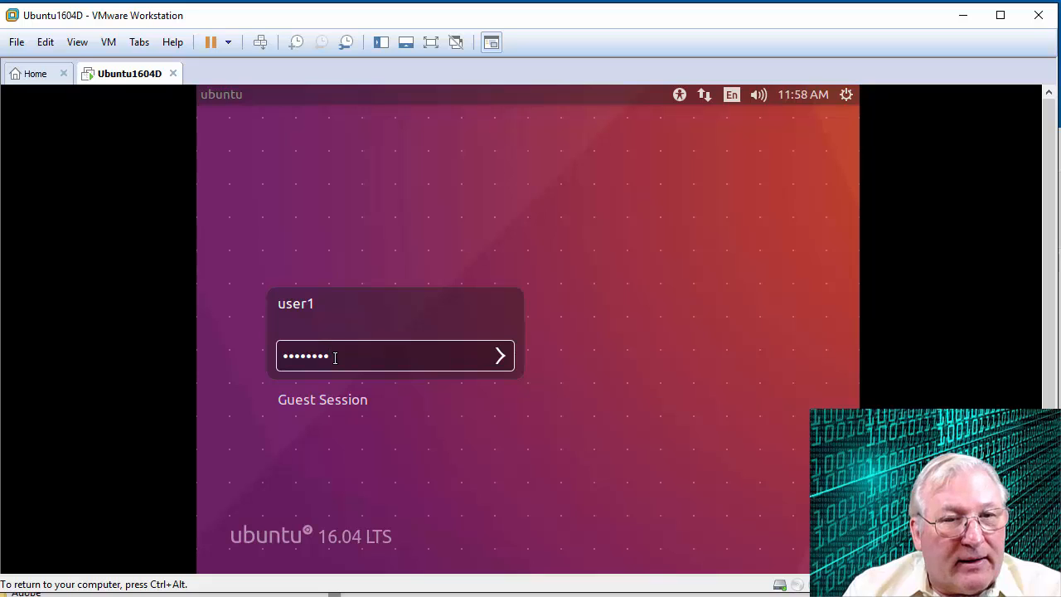
pyautogui.press('Return')
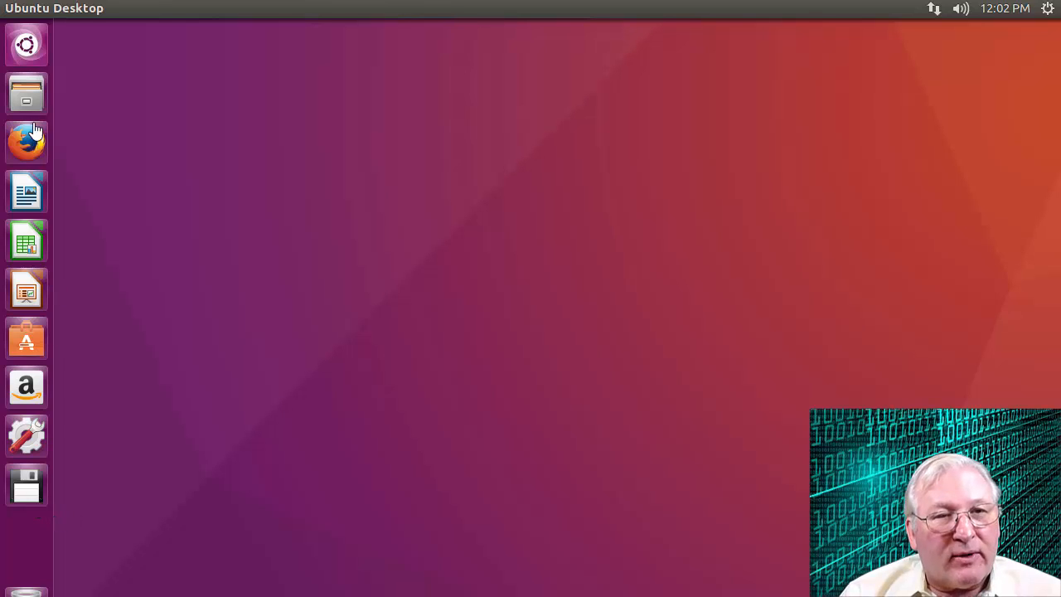
# - Unlock the Floppy Disk entry from the Ubuntu Launcher to remove it
pyautogui.rightClick(31, 483)
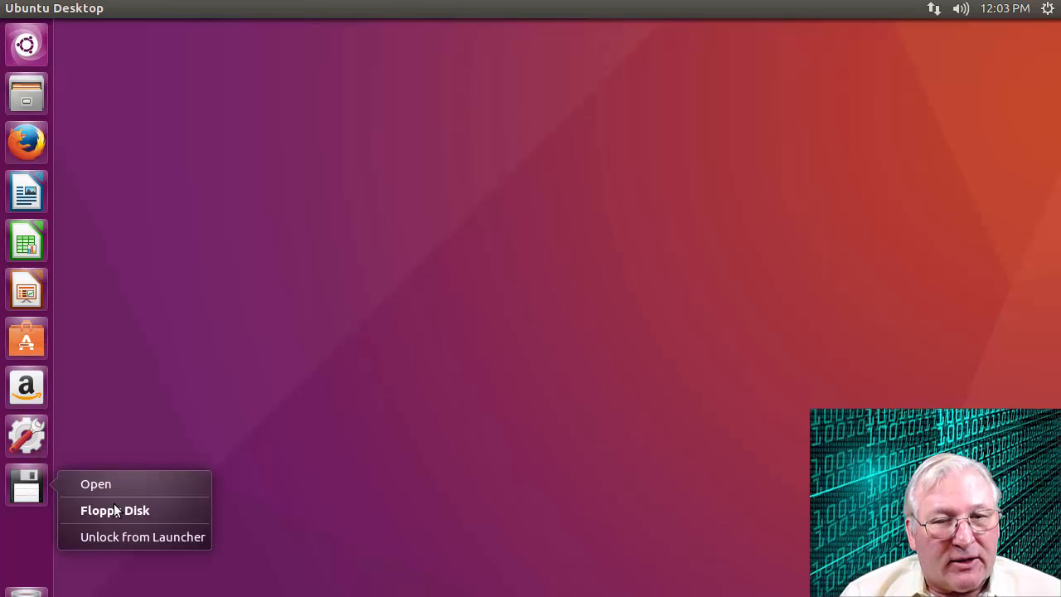
pyautogui.click(130, 537)
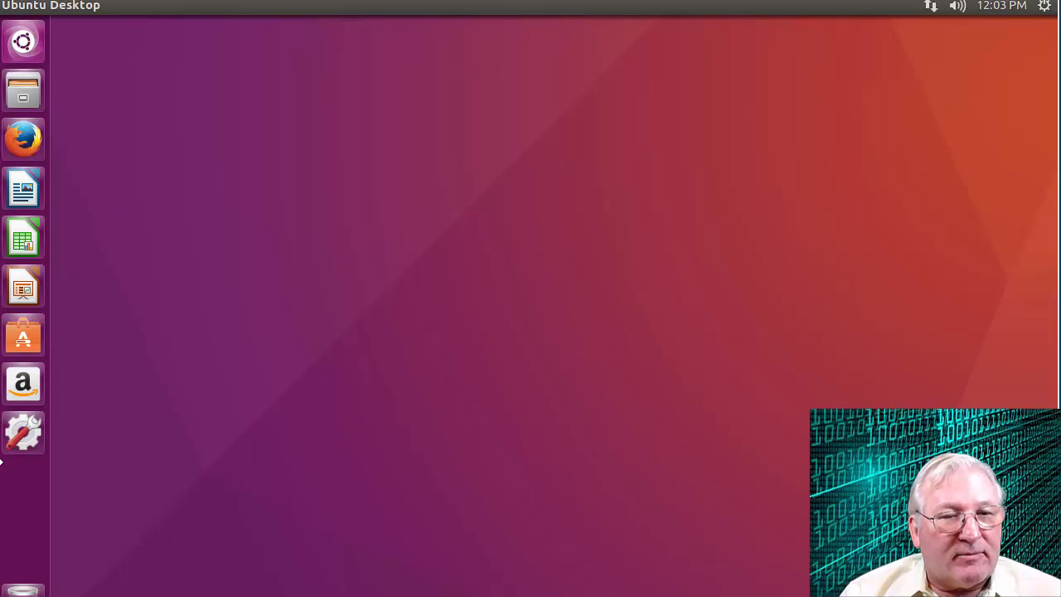
# - Change the desktop background to the Black hole wallpaper in the Appearance settings and close the settings window
pyautogui.click(33, 440)
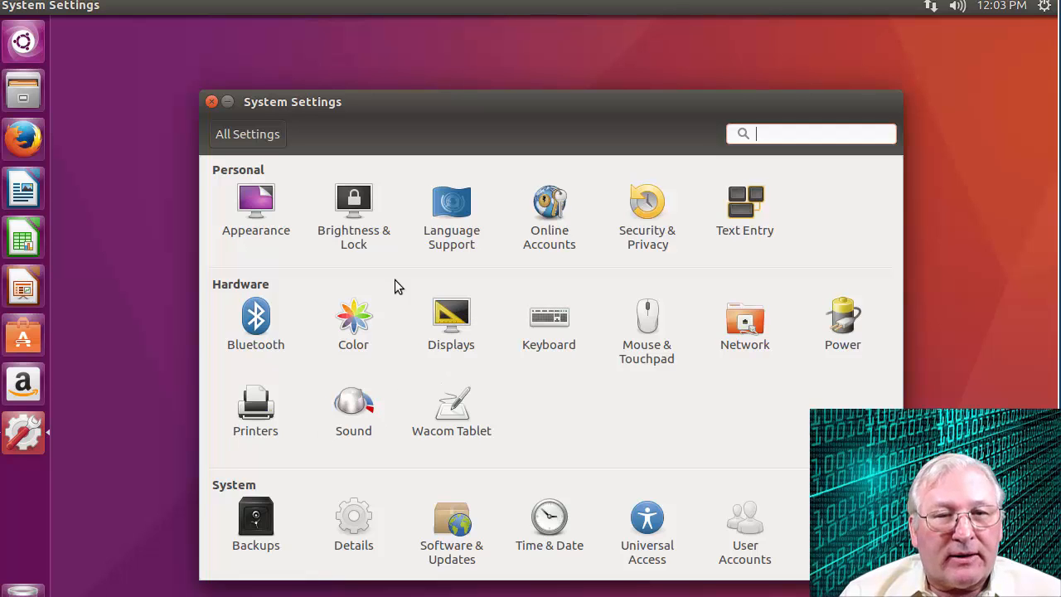
pyautogui.click(271, 211)
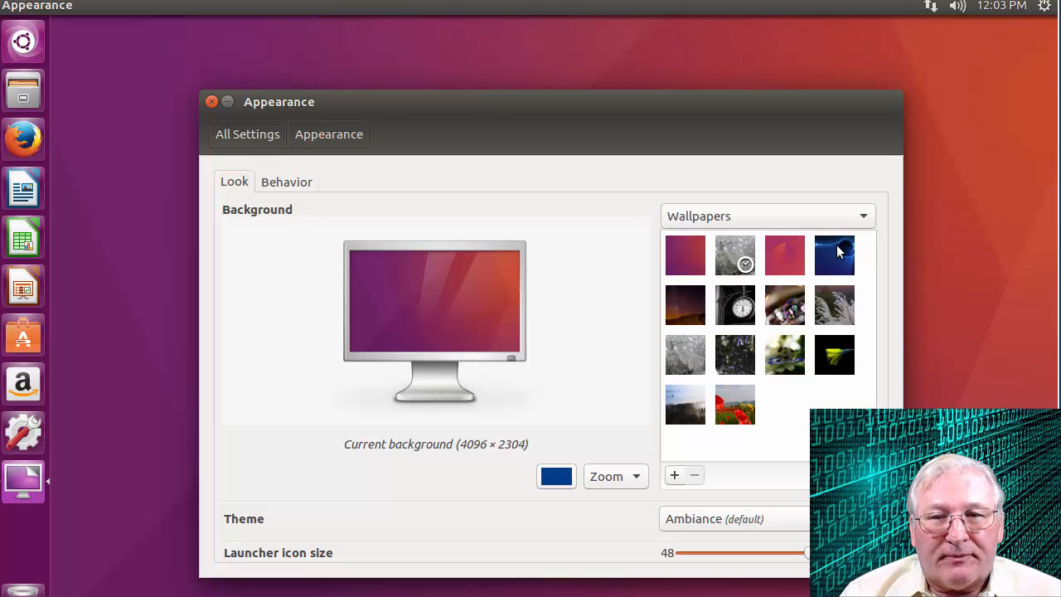
pyautogui.click(838, 251)
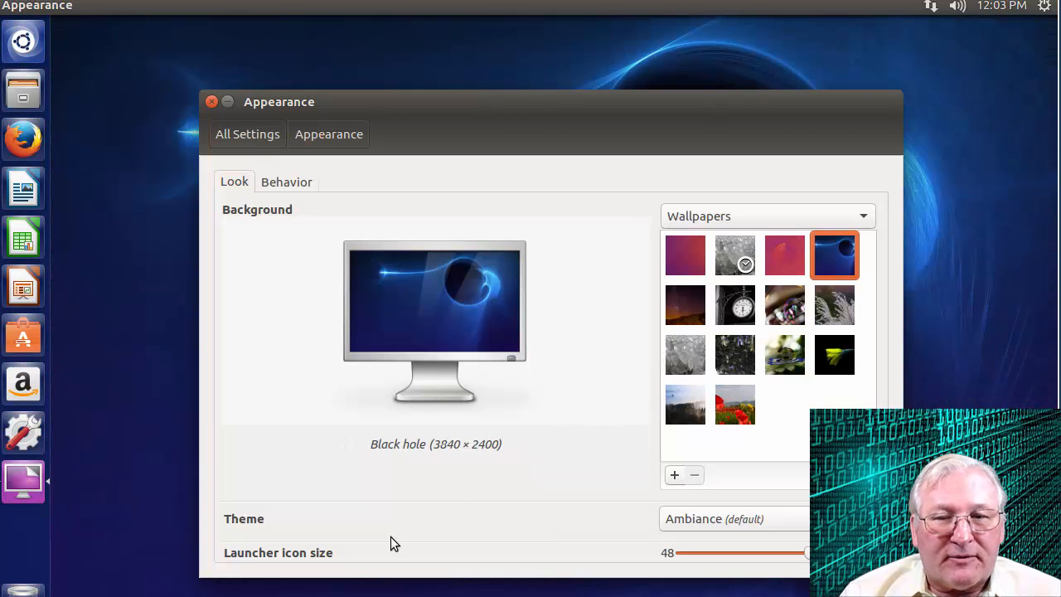
pyautogui.click(210, 101)
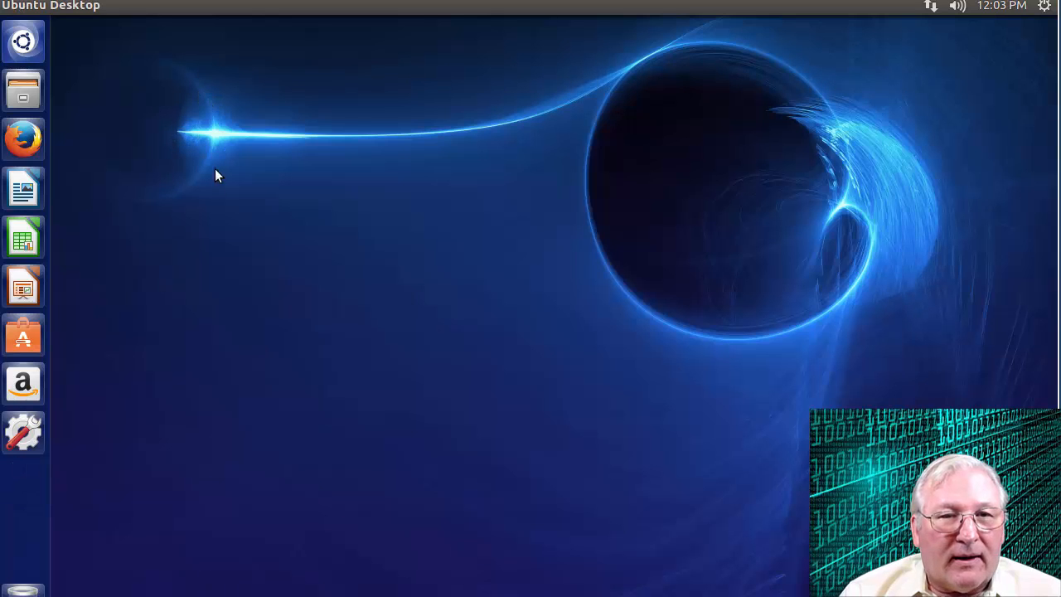
# - Unlock the Amazon shortcut from the Launcher to remove it
pyautogui.rightClick(25, 381)
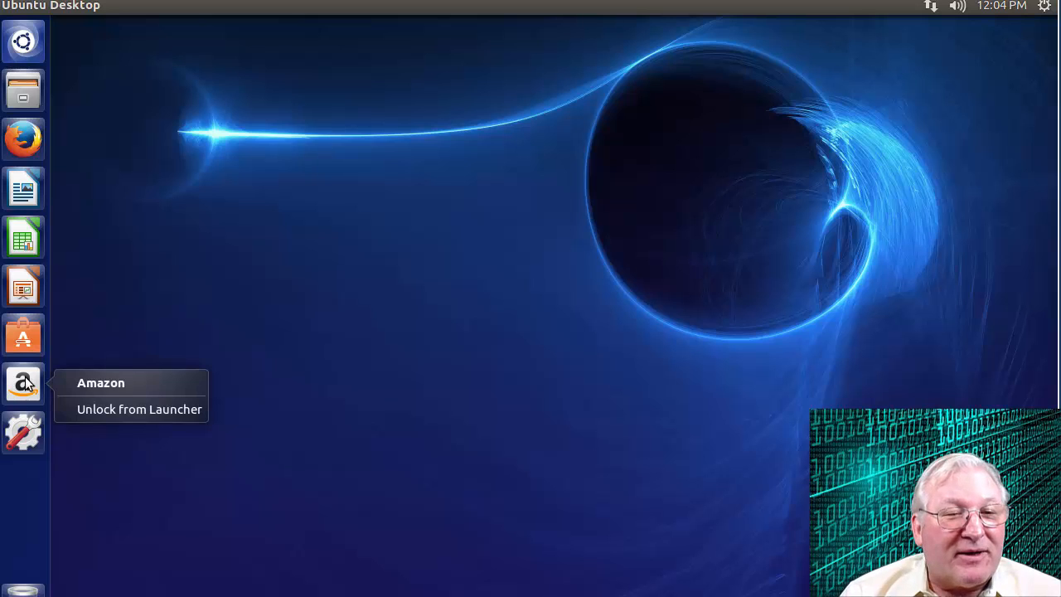
pyautogui.click(86, 408)
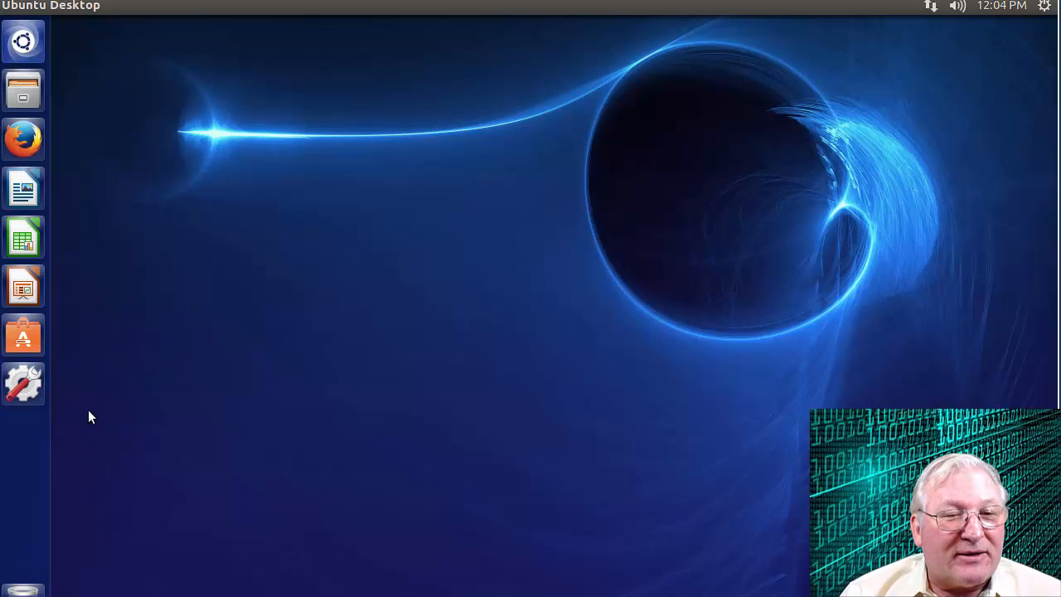
# - In Ubuntu Software, review the installed applications, browse the Arcade games to the Briquolo page, and close the window
pyautogui.click(24, 337)
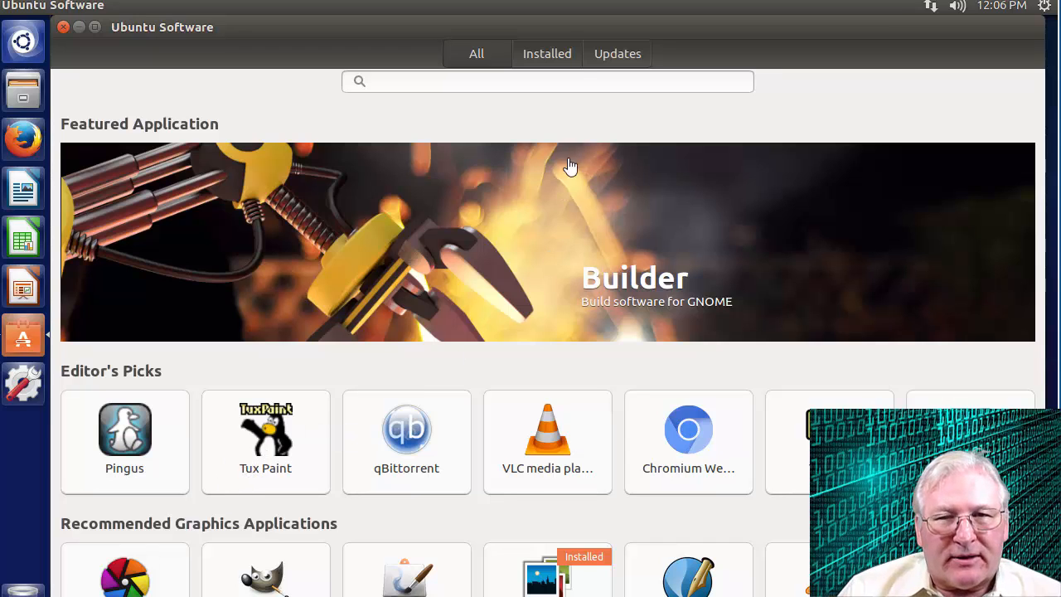
pyautogui.click(555, 58)
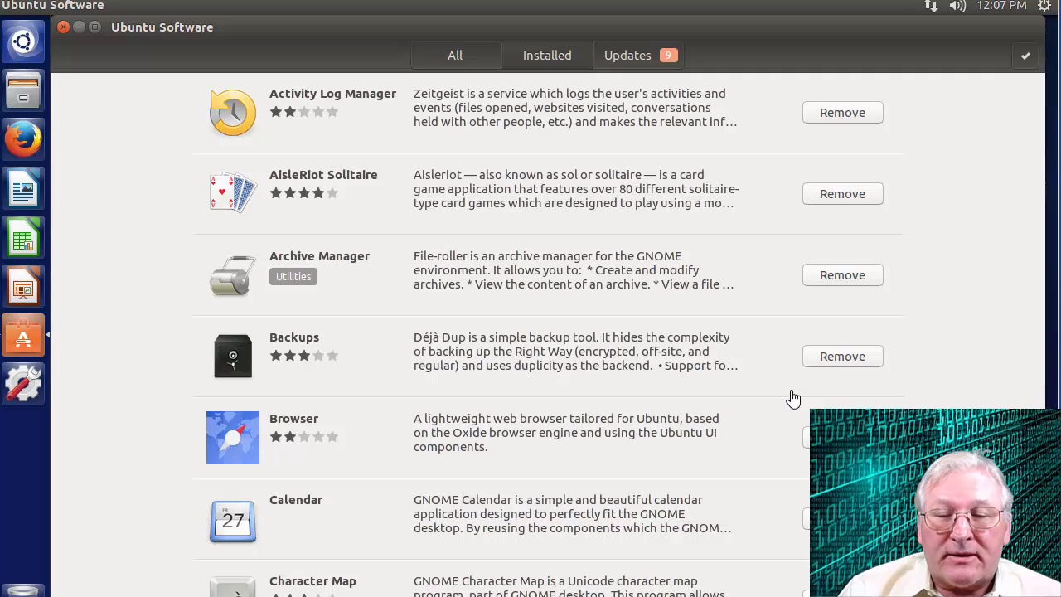
pyautogui.click(461, 61)
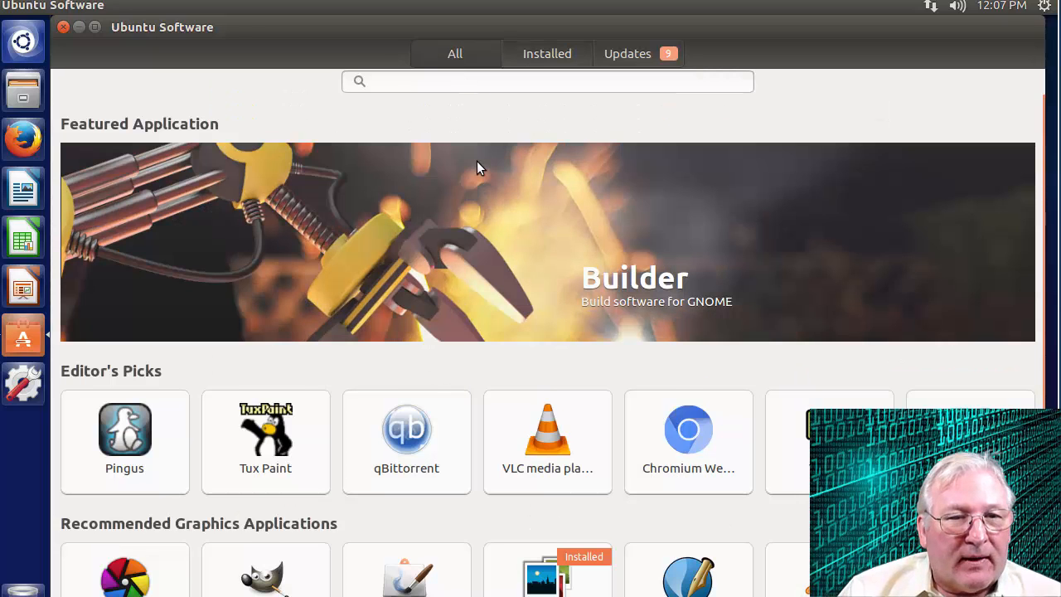
pyautogui.scroll(-5, 478, 162)
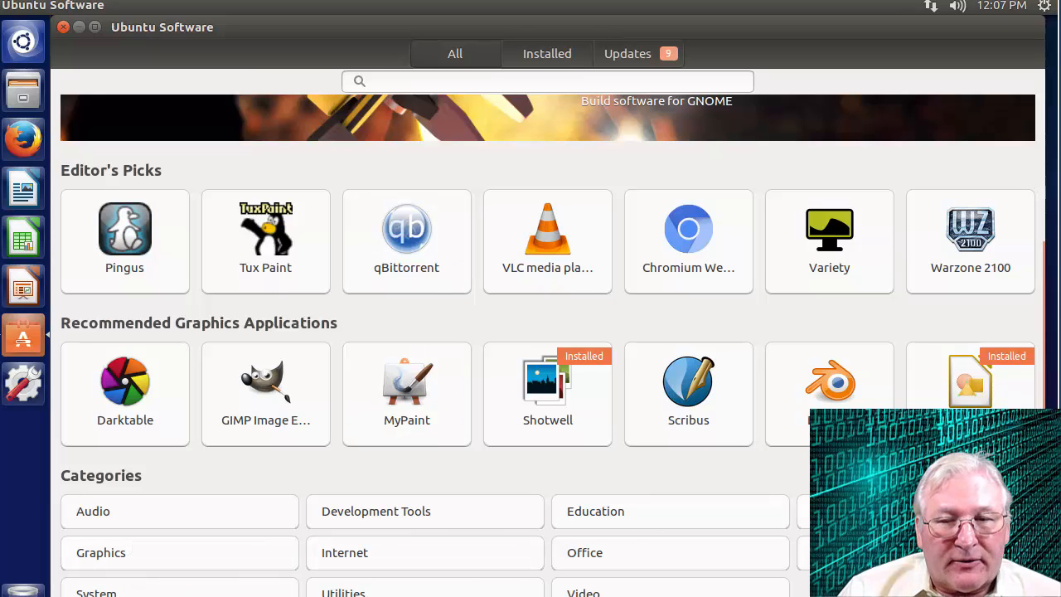
pyautogui.click(821, 511)
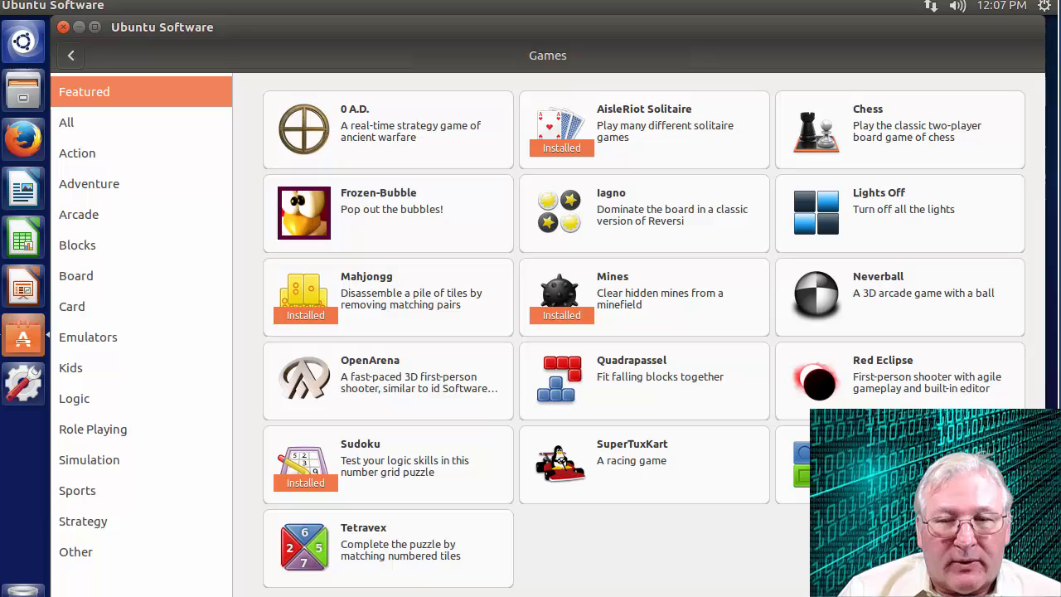
pyautogui.click(79, 219)
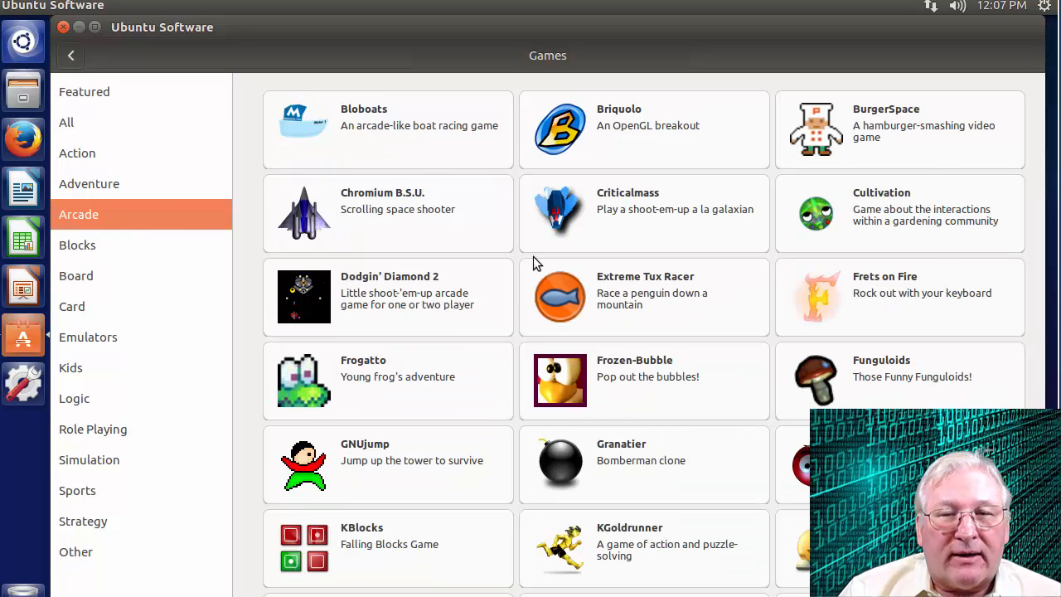
pyautogui.click(651, 110)
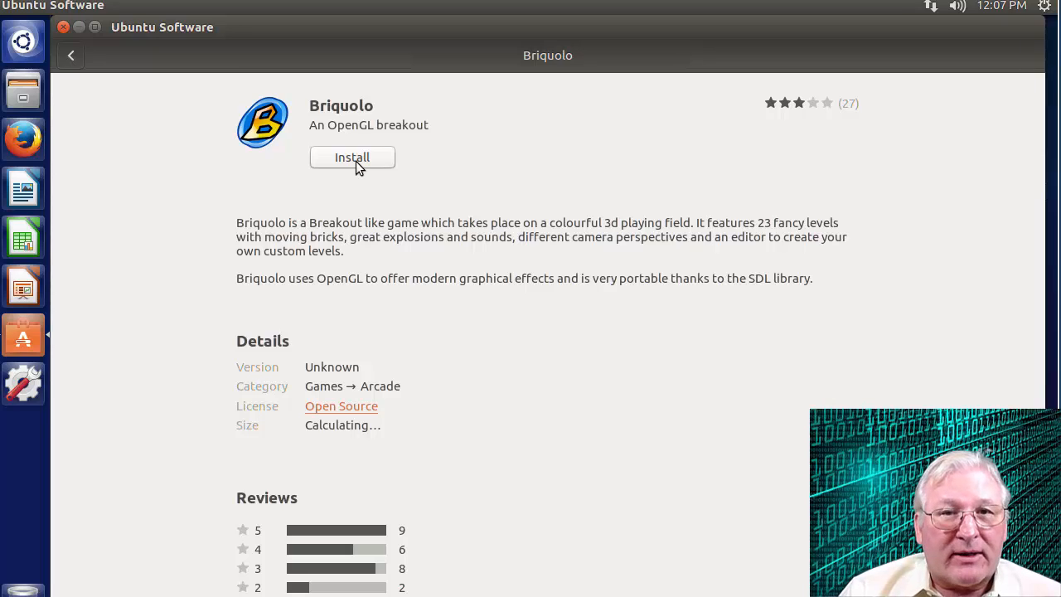
pyautogui.click(63, 27)
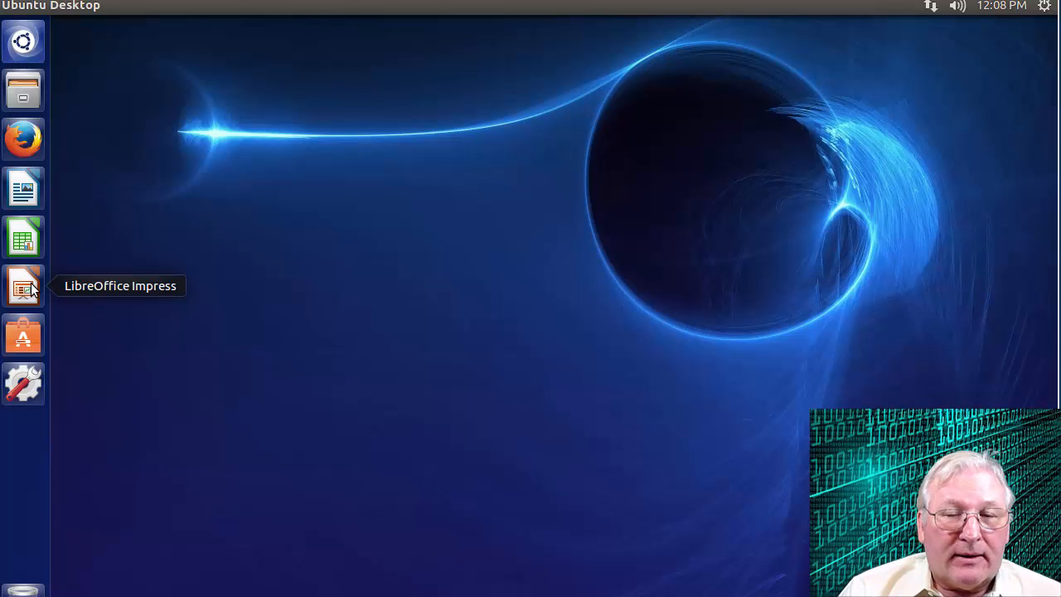
# - Open LibreOffice Writer and enter the sample text "Asdfasdf asdfasd asdfasdf" in the blank document
pyautogui.click(29, 201)
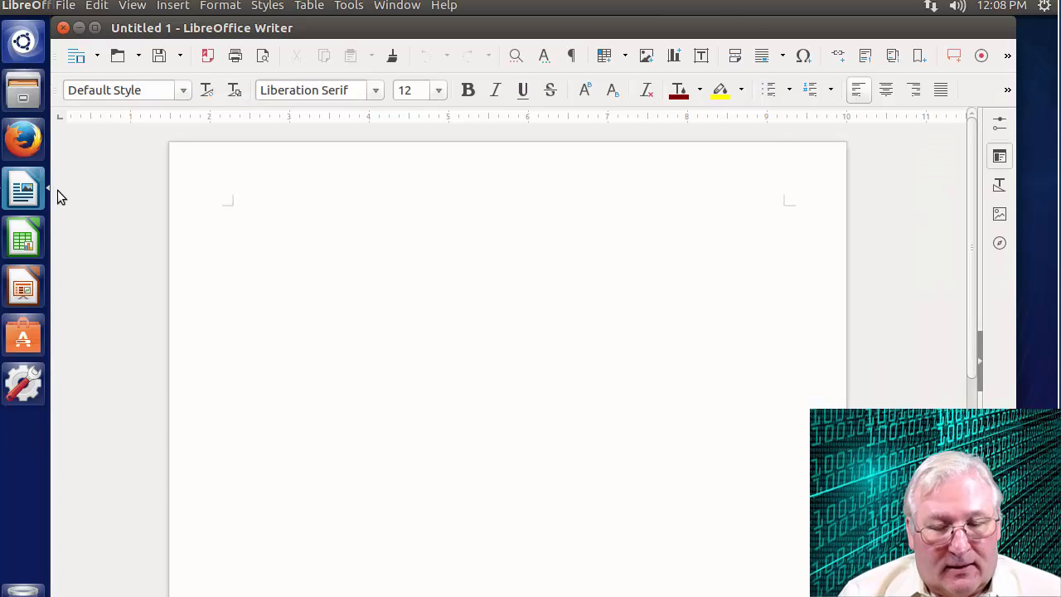
pyautogui.write('asdf')
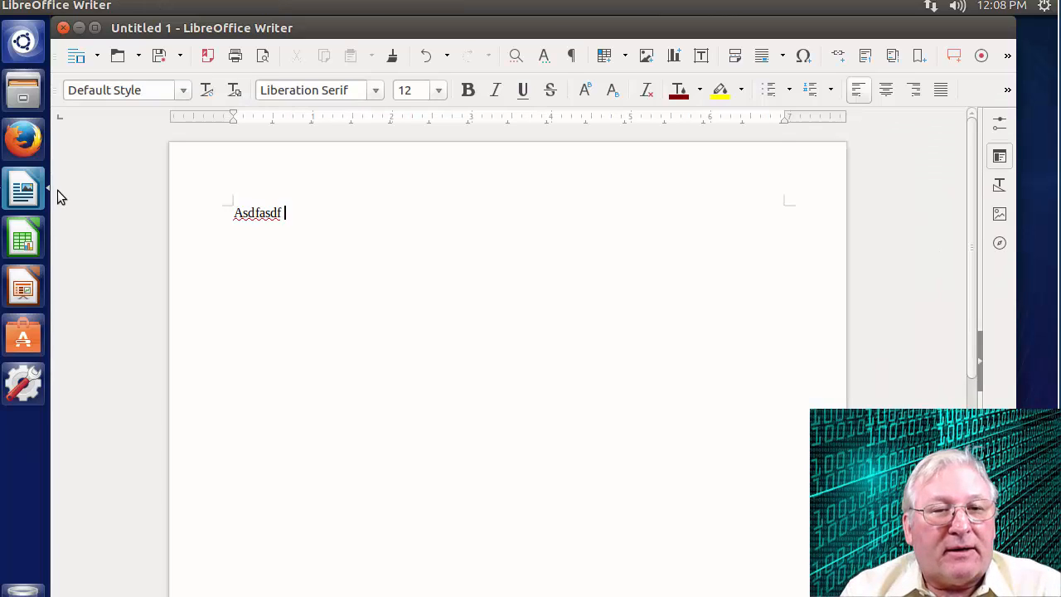
pyautogui.write('asdf asdfasd a')
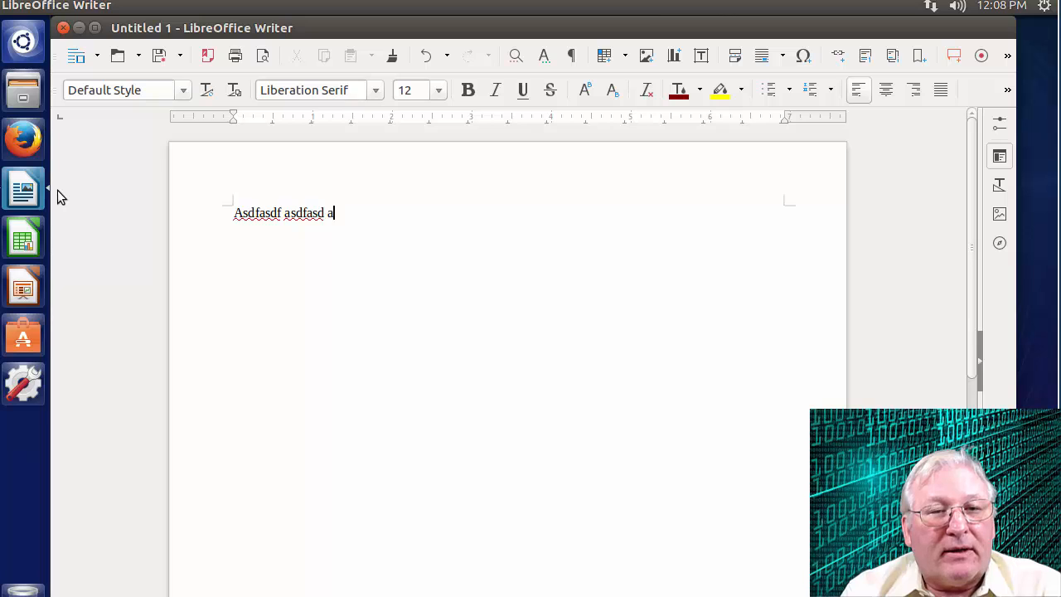
pyautogui.write('sdfasdf')
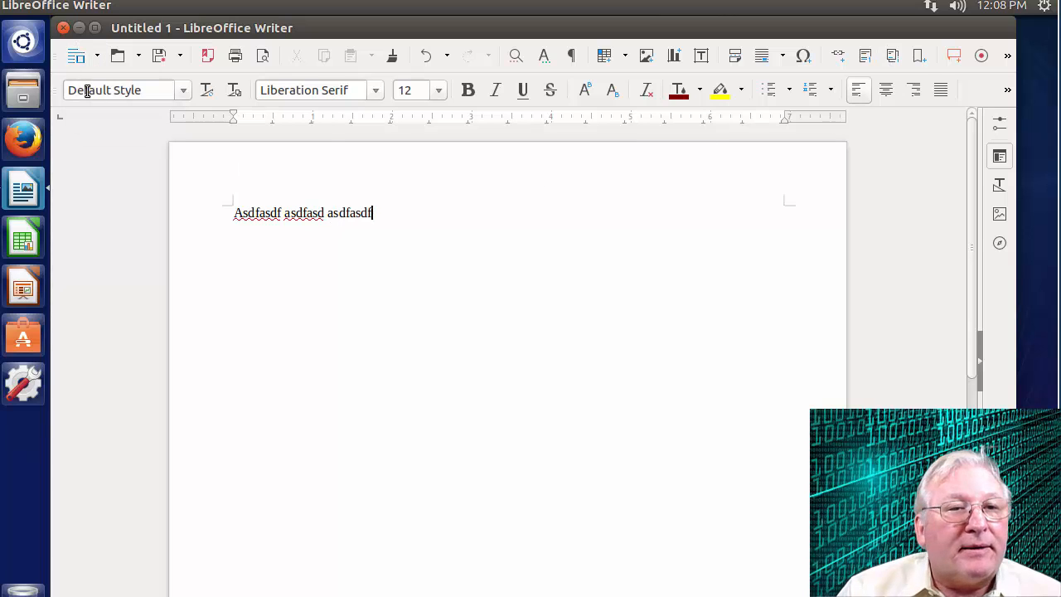
# - Save the Writer document as "My Document" in the Documents folder
pyautogui.click(64, 6)
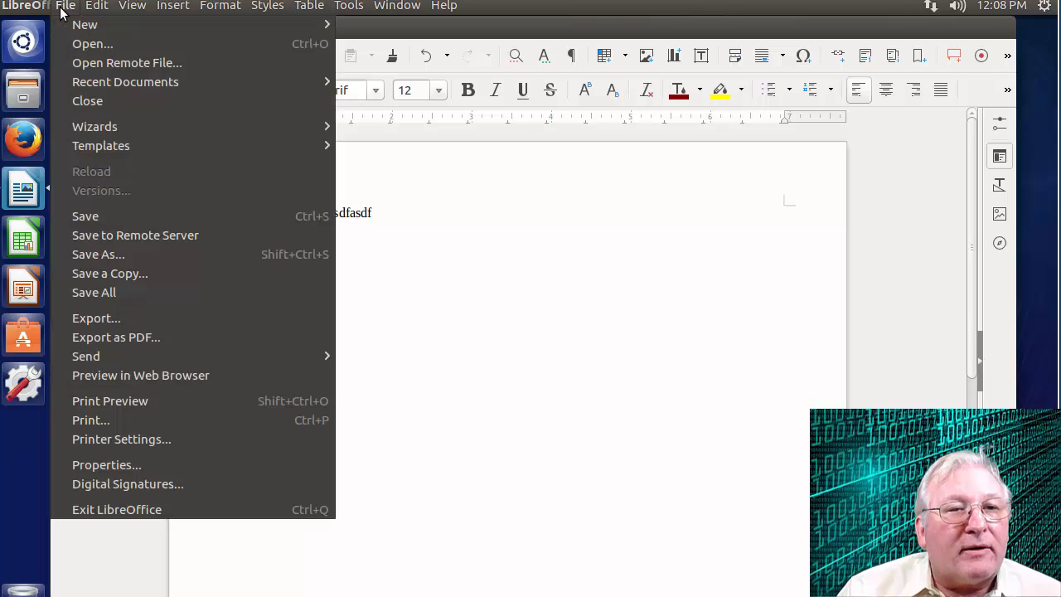
pyautogui.click(105, 218)
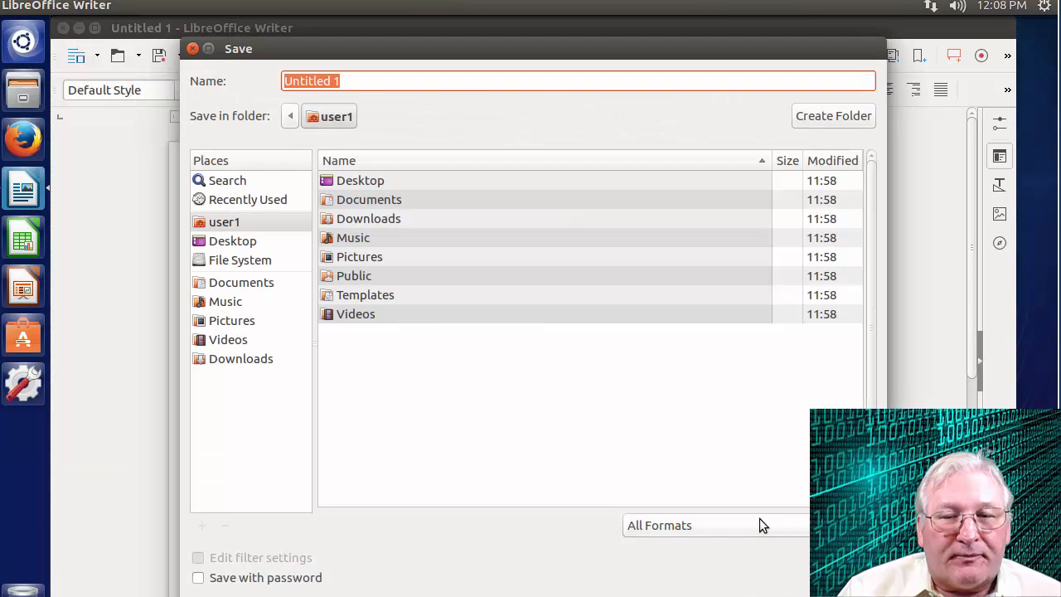
pyautogui.click(389, 206)
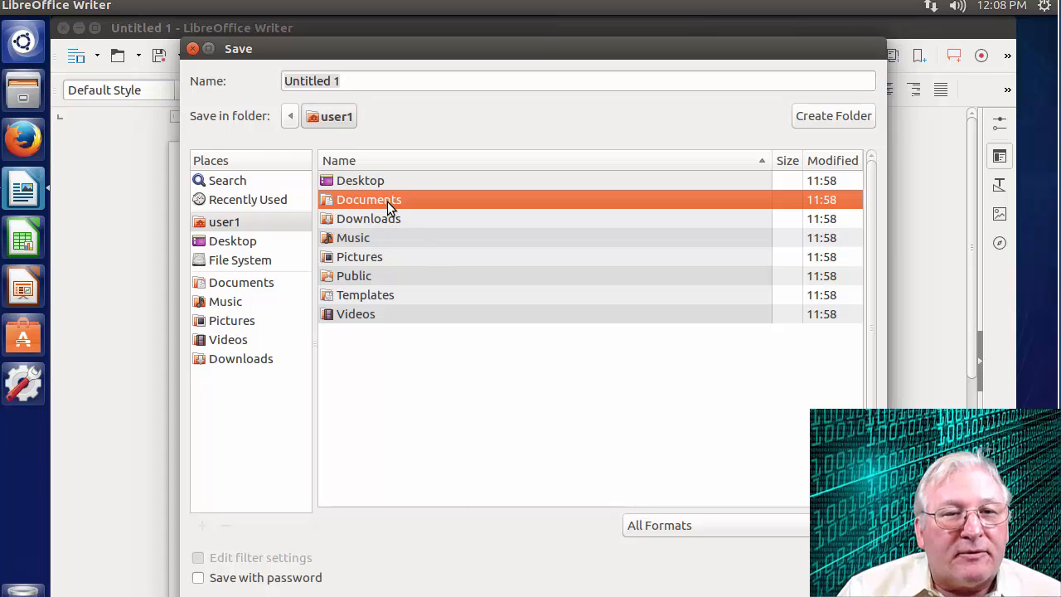
pyautogui.doubleClick(387, 201)
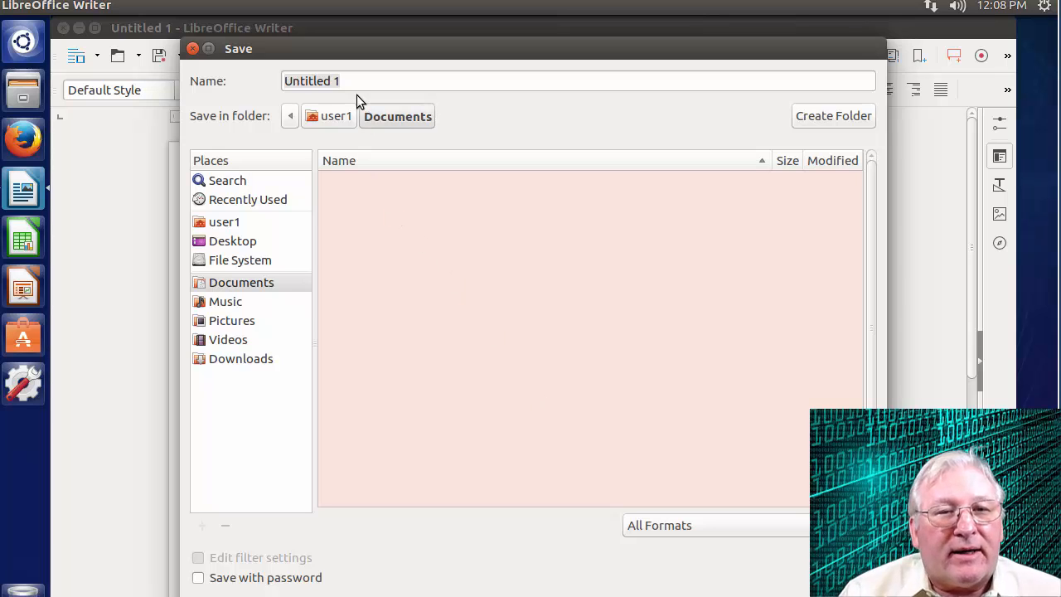
pyautogui.click(268, 81)
pyautogui.write('My D')
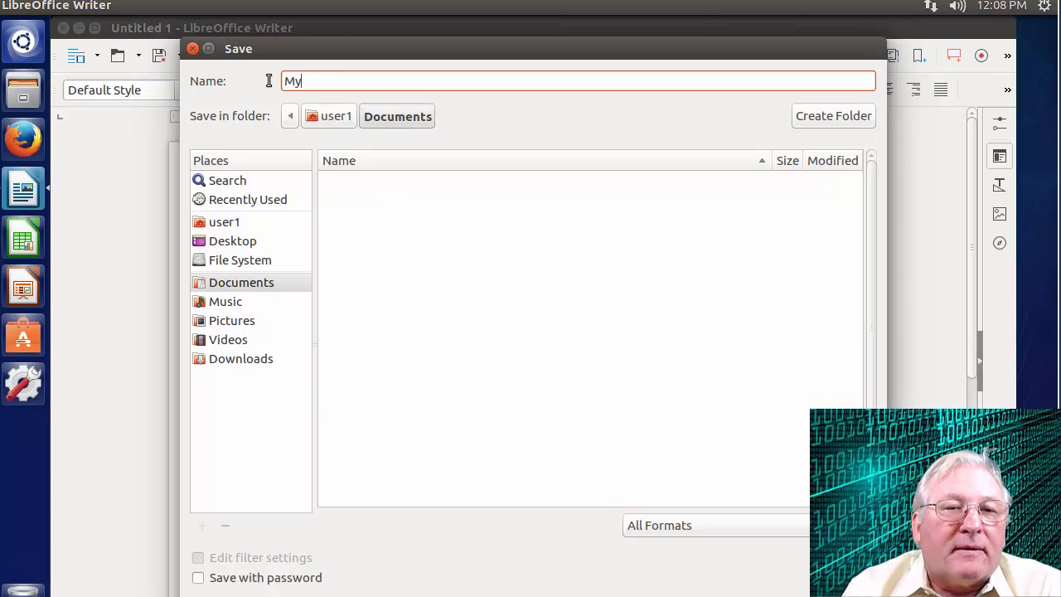
pyautogui.write('ocument')
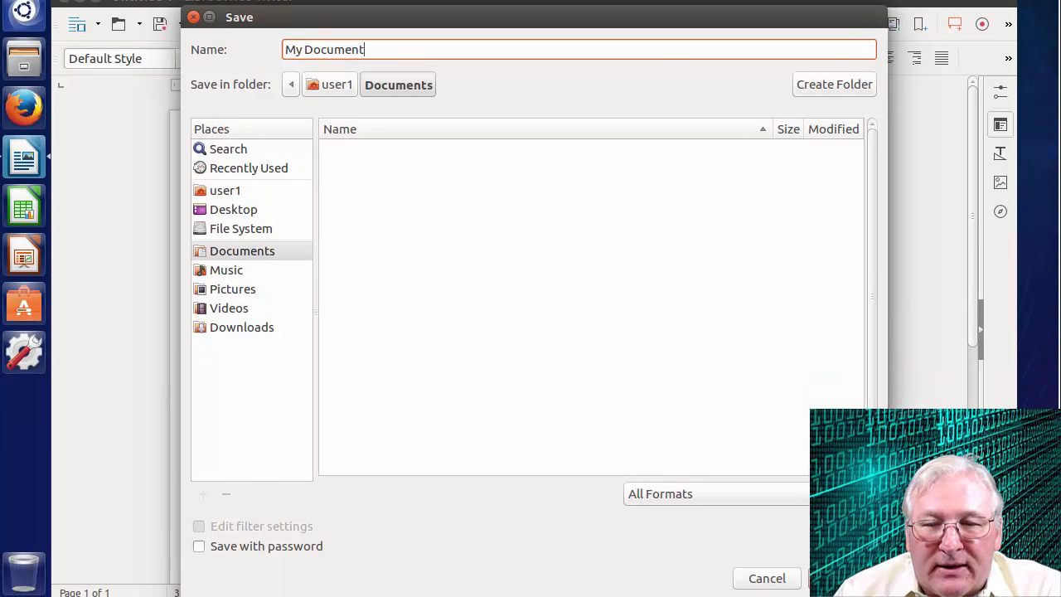
pyautogui.press('Return')
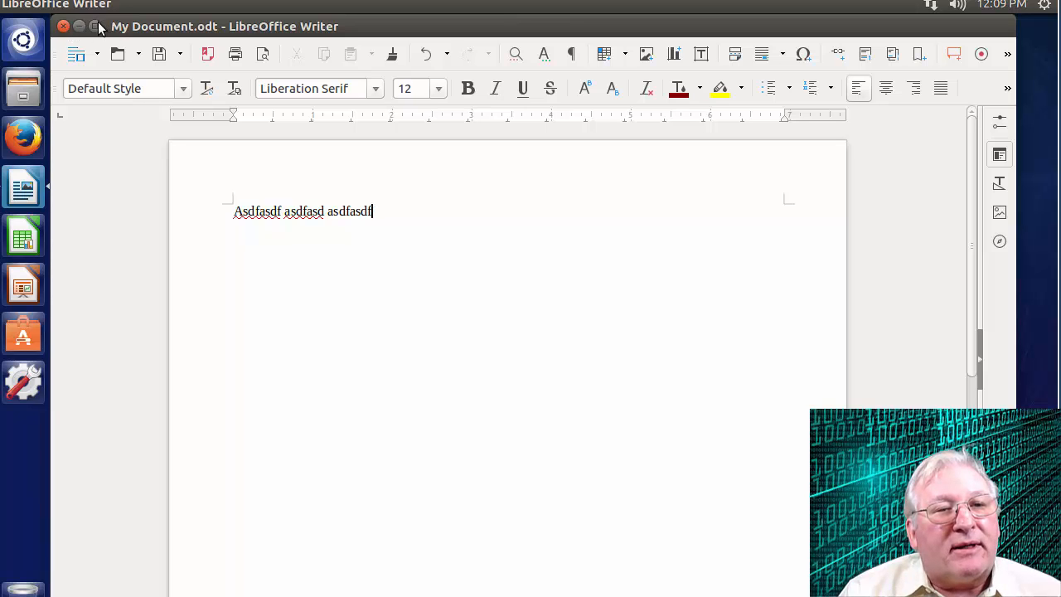
# - Close LibreOffice Writer and open the Documents folder in the Files application
pyautogui.click(64, 28)
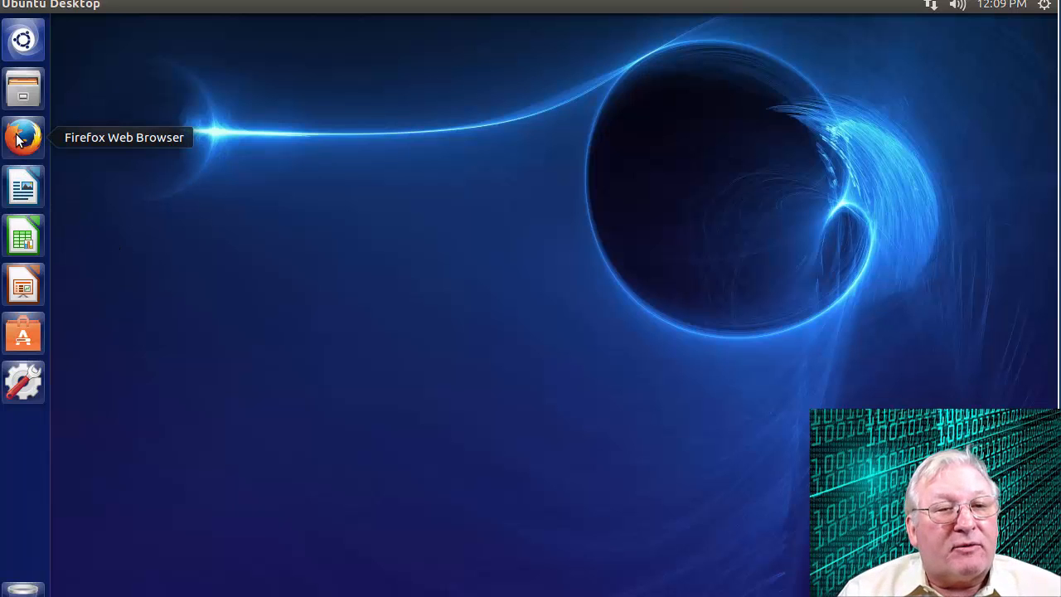
pyautogui.click(23, 92)
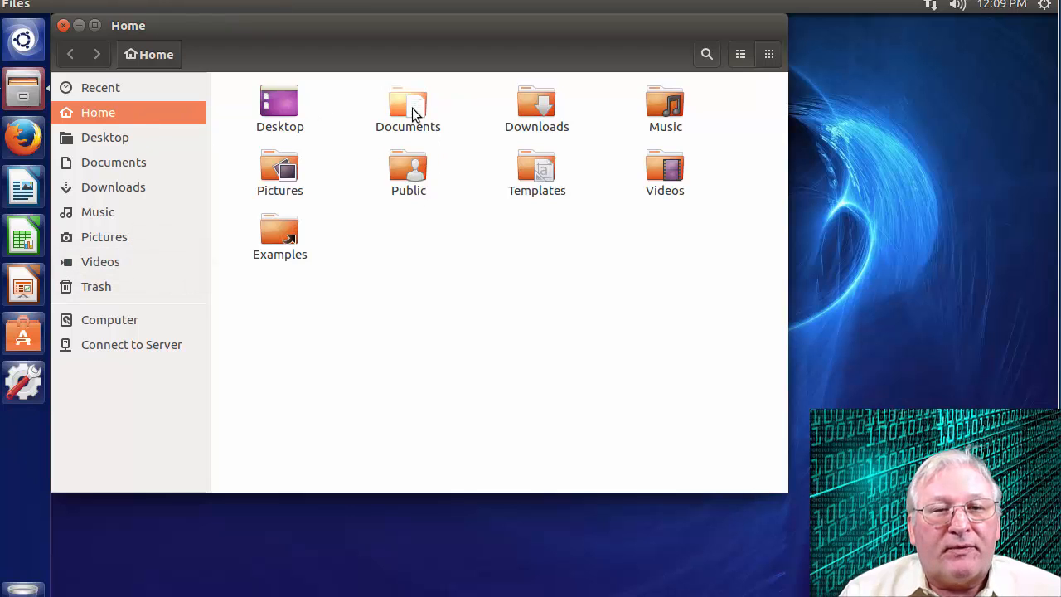
pyautogui.doubleClick(412, 107)
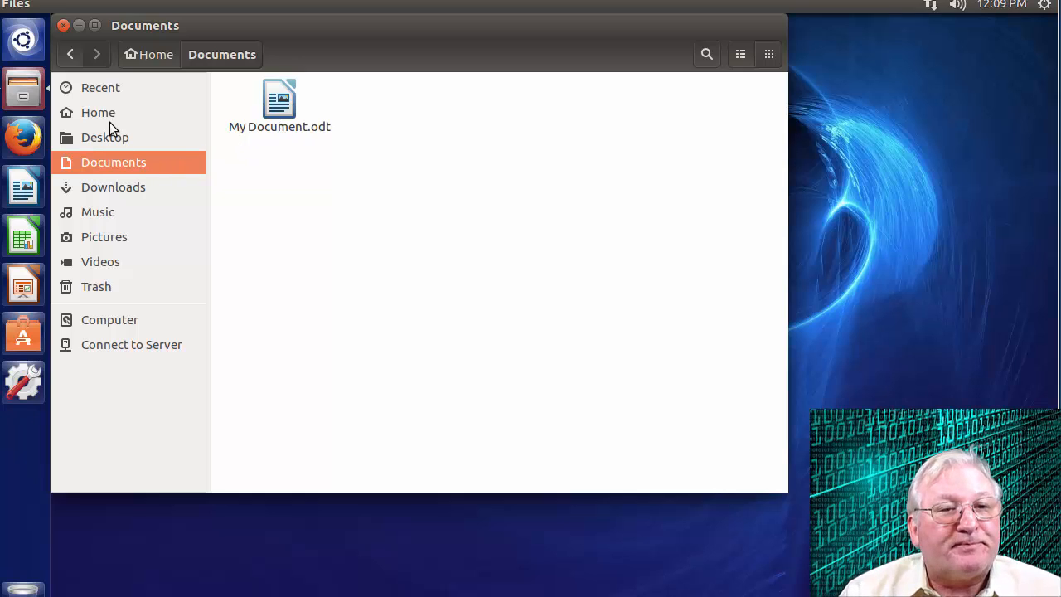
# - Find Terminal among all installed applications in the Dash and add it to the Launcher above Ubuntu Software
pyautogui.click(30, 43)
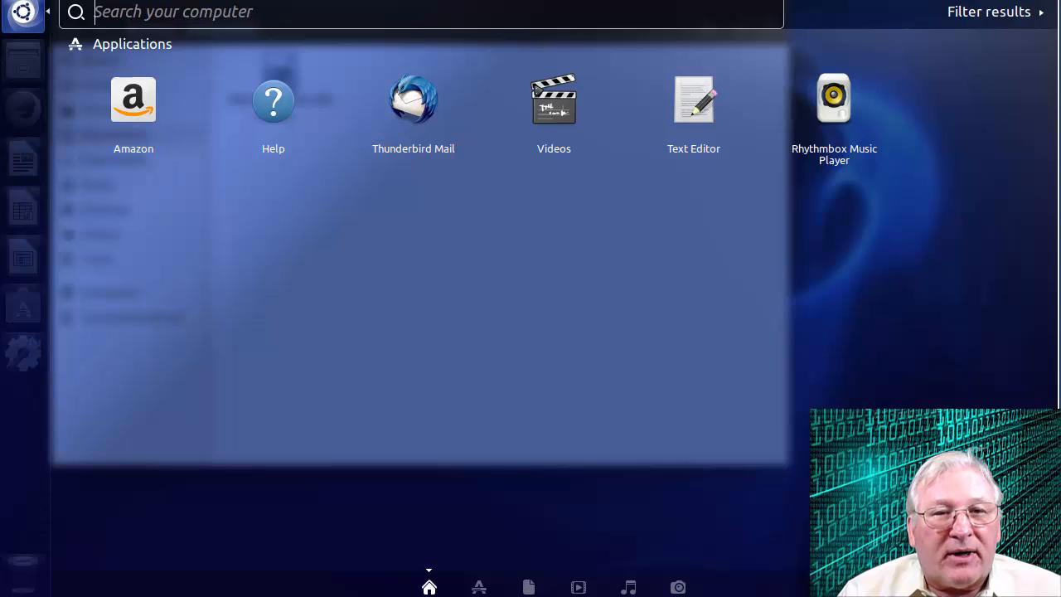
pyautogui.click(478, 587)
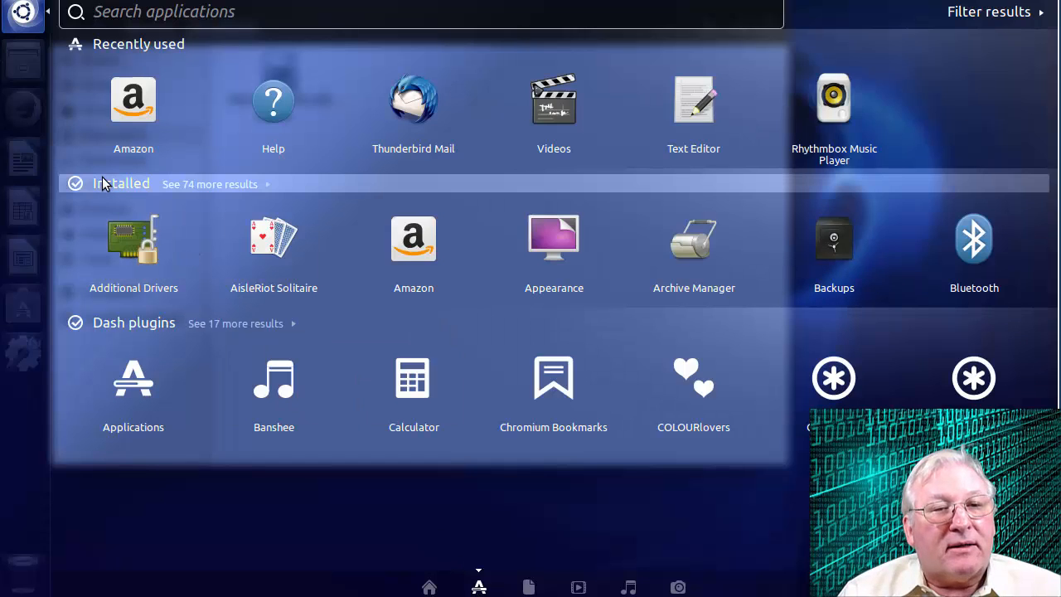
pyautogui.click(212, 184)
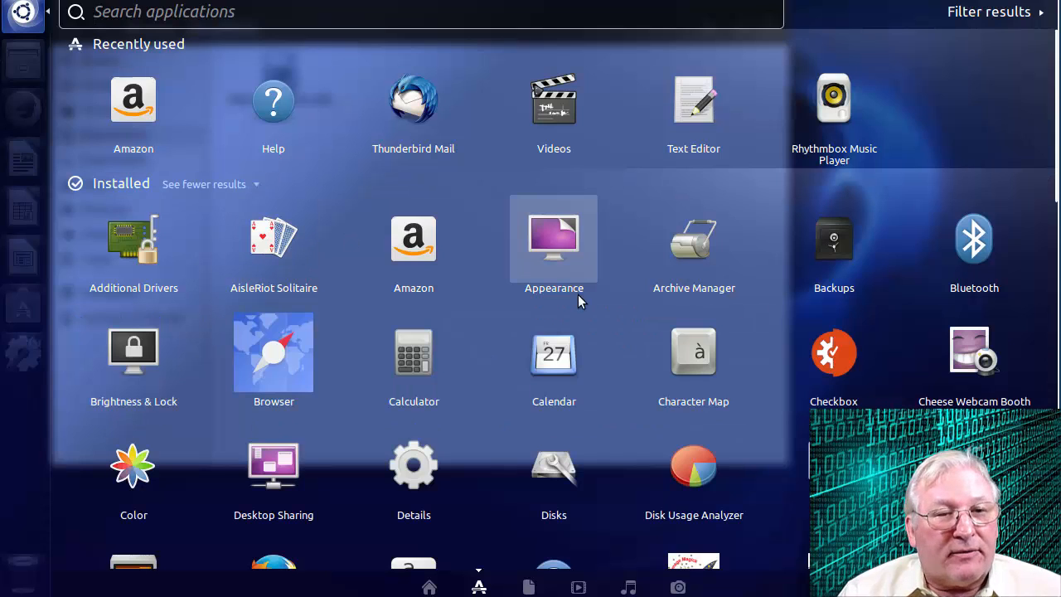
pyautogui.scroll(-3, 579, 298)
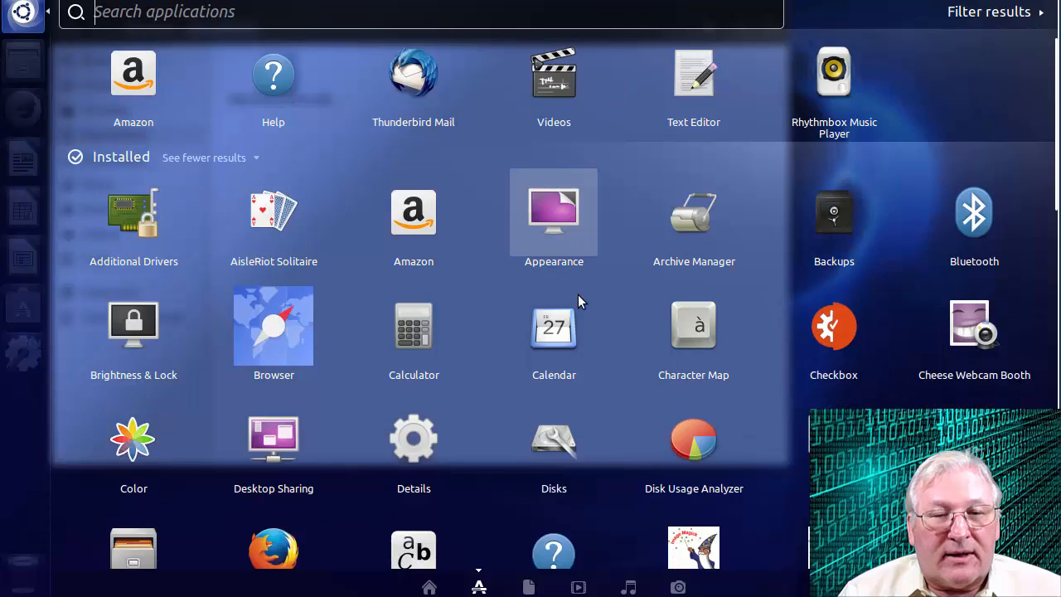
pyautogui.scroll(-2, 577, 301)
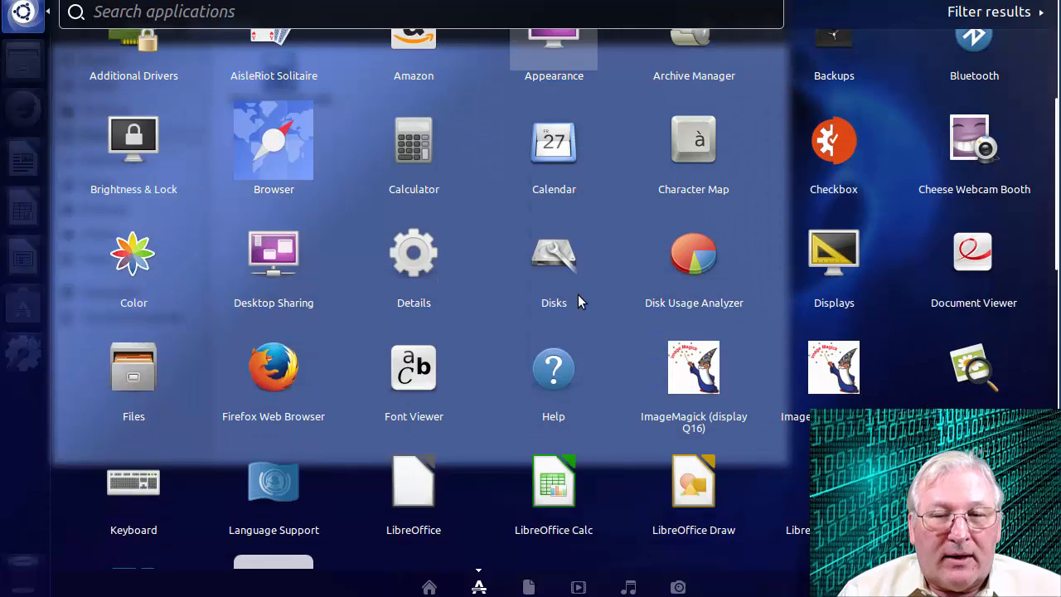
pyautogui.scroll(-3, 578, 302)
pyautogui.scroll(-5, 578, 294)
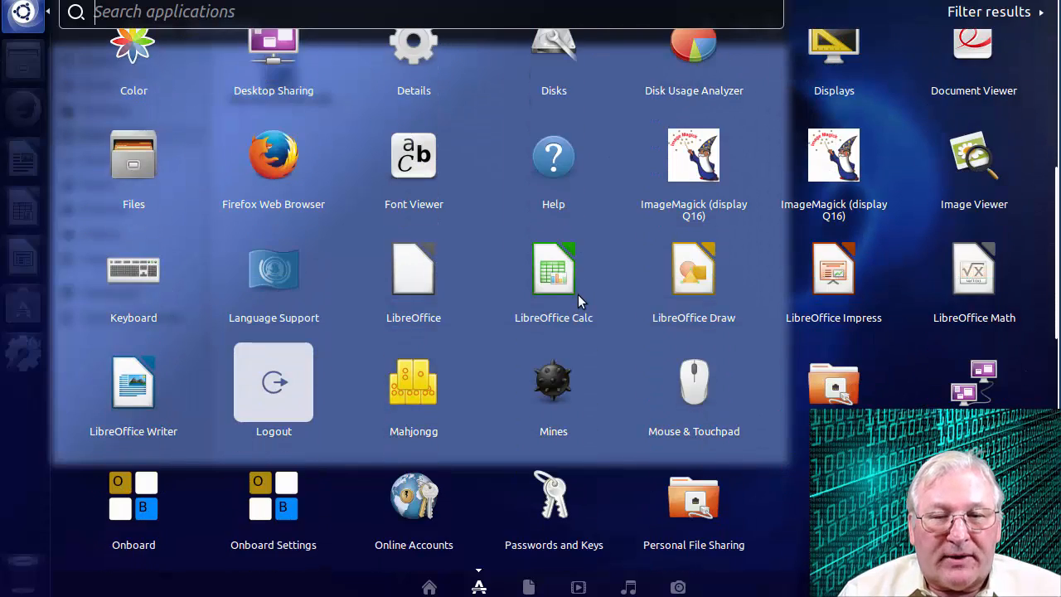
pyautogui.scroll(-2, 578, 295)
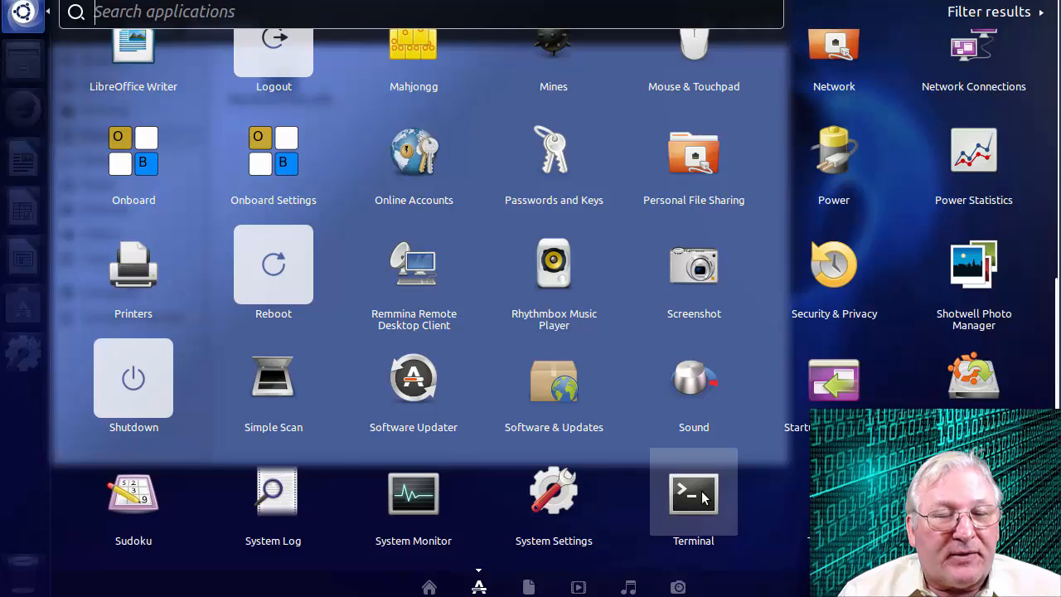
pyautogui.moveTo(701, 496); pyautogui.dragTo(25, 307)
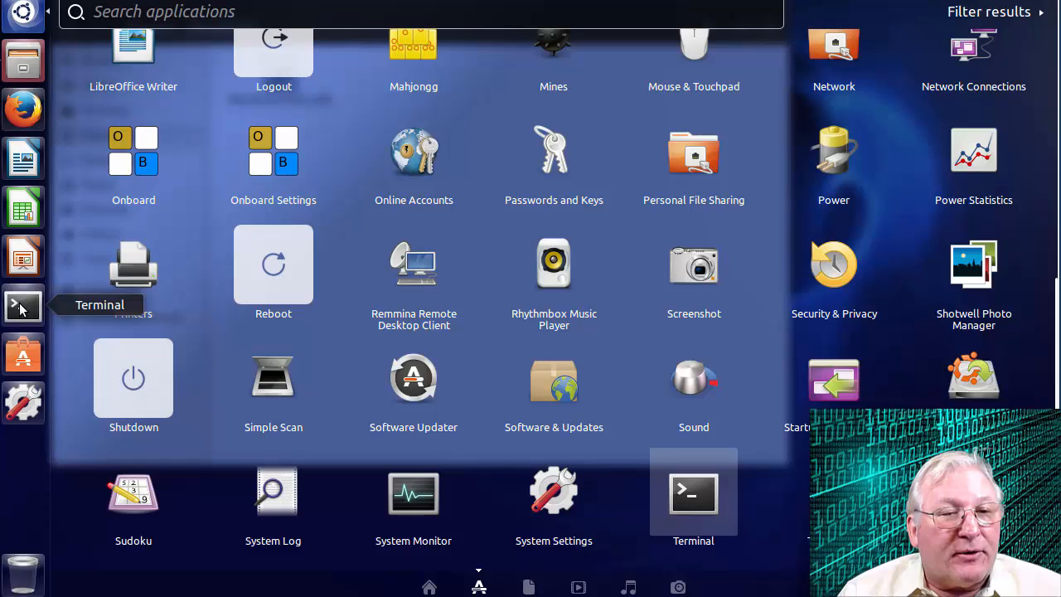
# - Open Terminal, move its window over the Files window, and list the home directory with ls
pyautogui.click(23, 307)
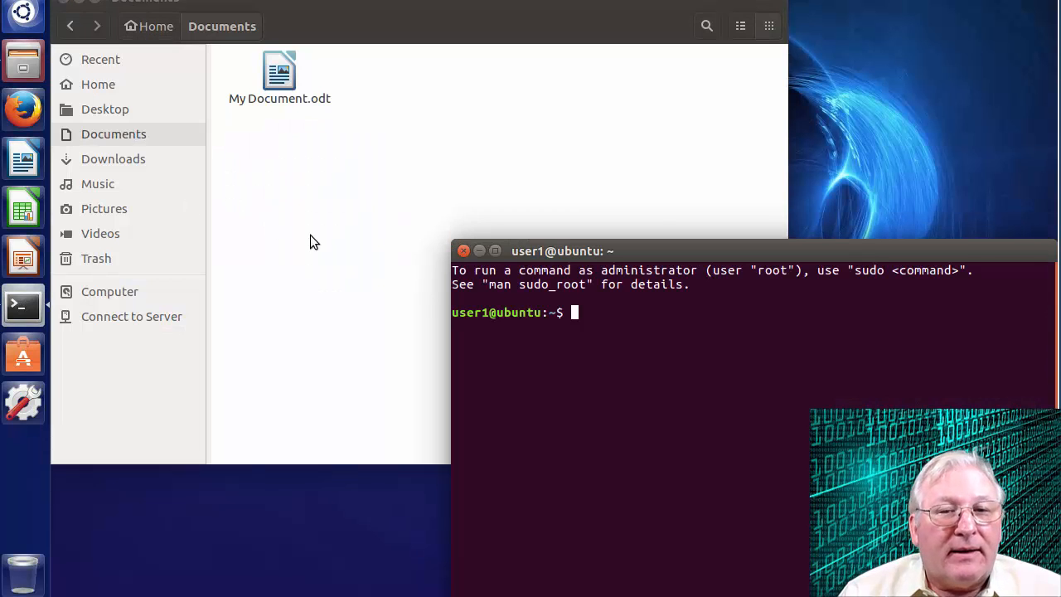
pyautogui.moveTo(682, 246); pyautogui.dragTo(310, 47)
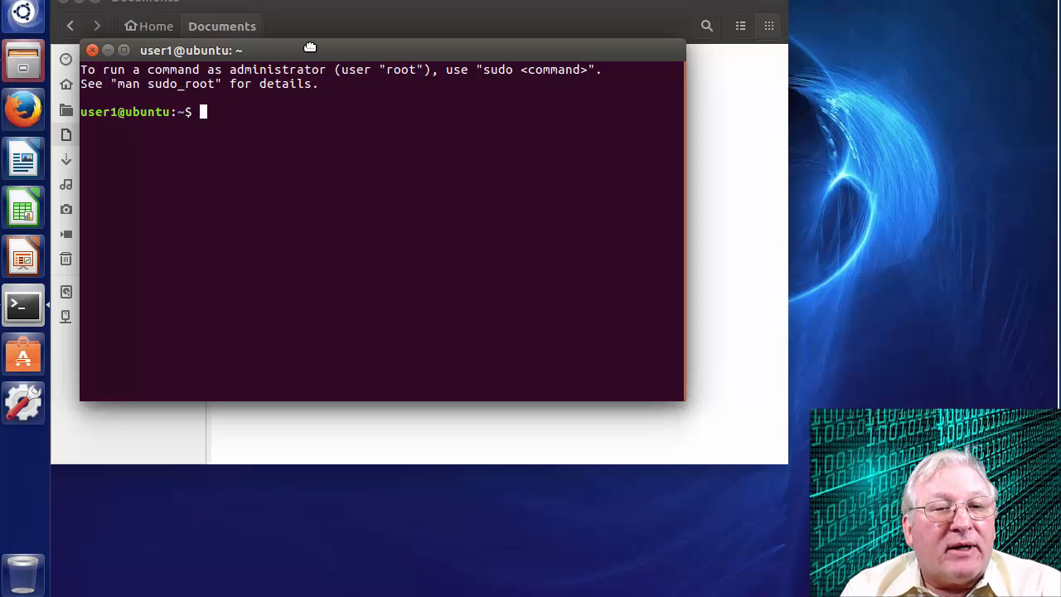
pyautogui.write('ls')
pyautogui.press('Return')
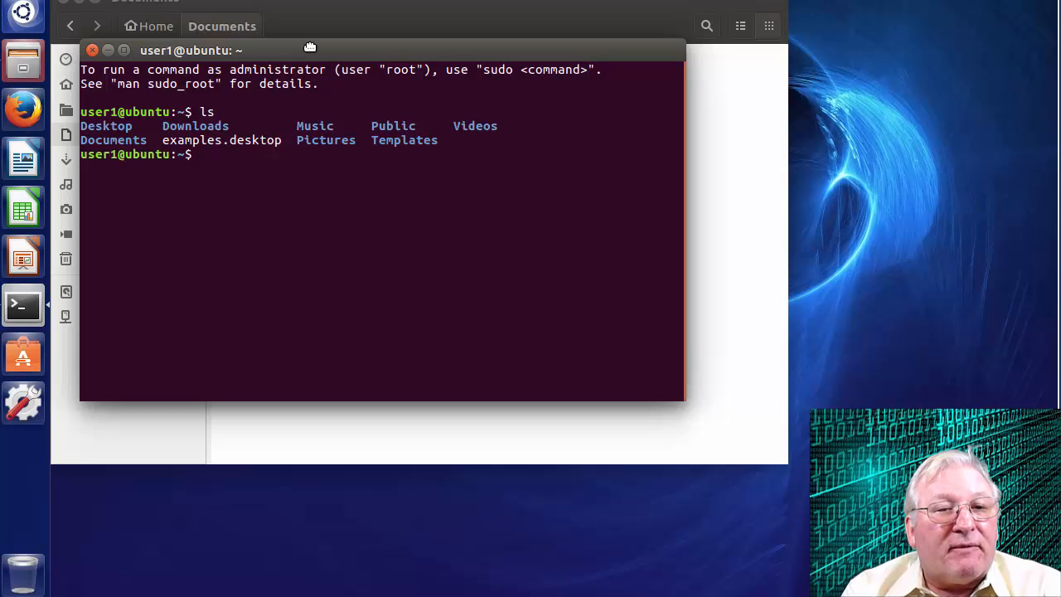
# - Change to the Documents directory with cd and list its contents with ls
pyautogui.write('cd Doc')
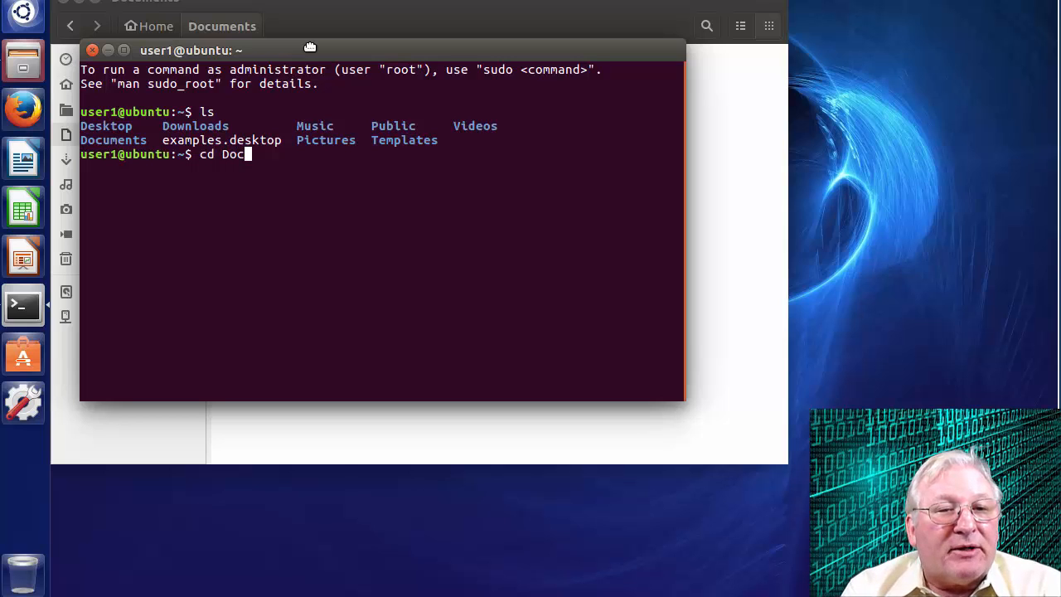
pyautogui.write('uments')
pyautogui.press('Return')
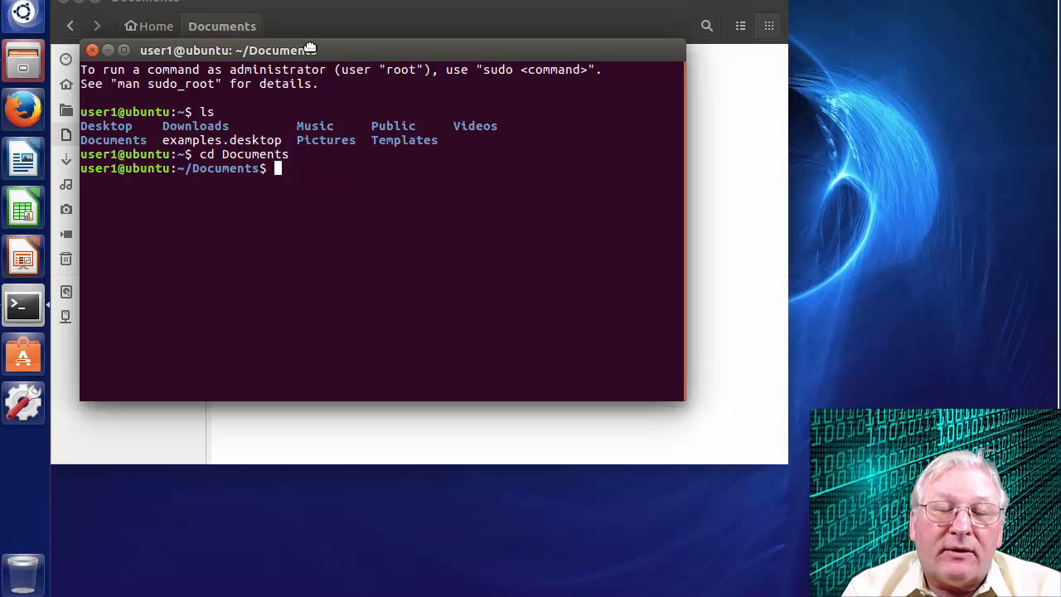
pyautogui.write('ls')
pyautogui.press('Return')
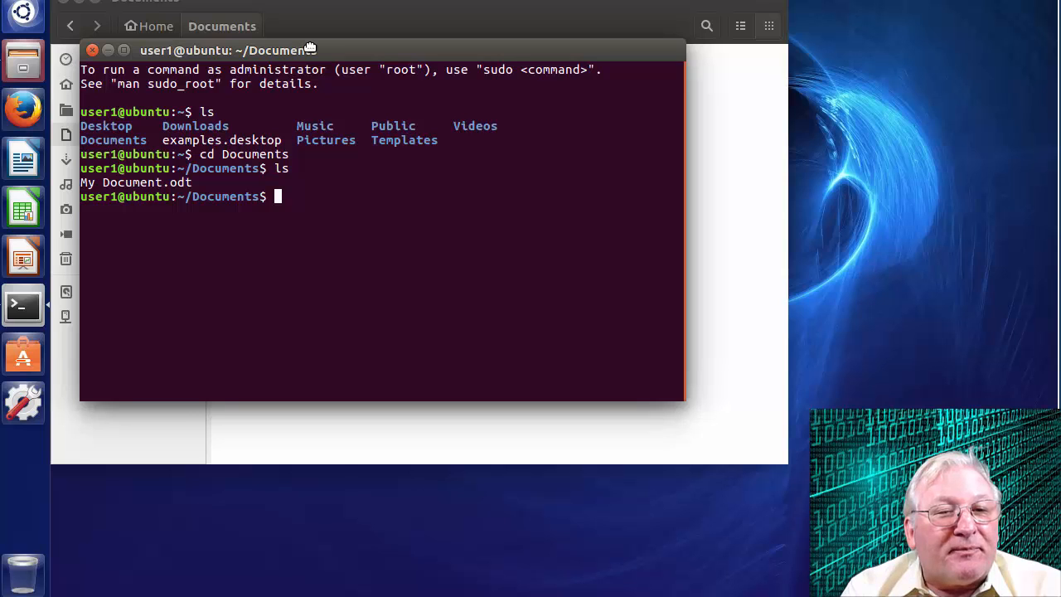
# - View the raw contents of "My Document.odt" with less, and close the terminal along with its running process
pyautogui.write('less ')
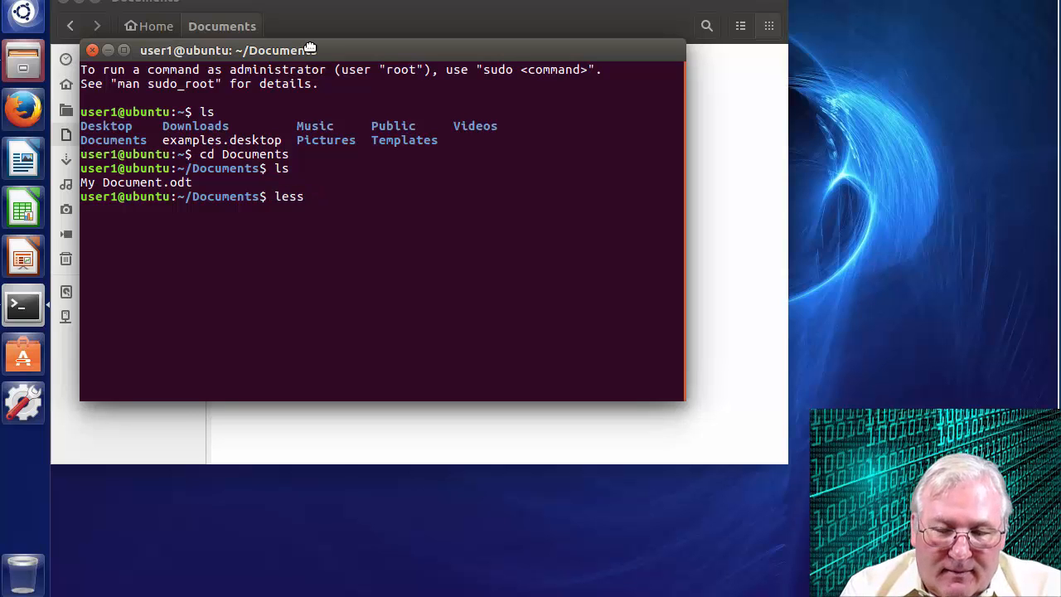
pyautogui.write('"')
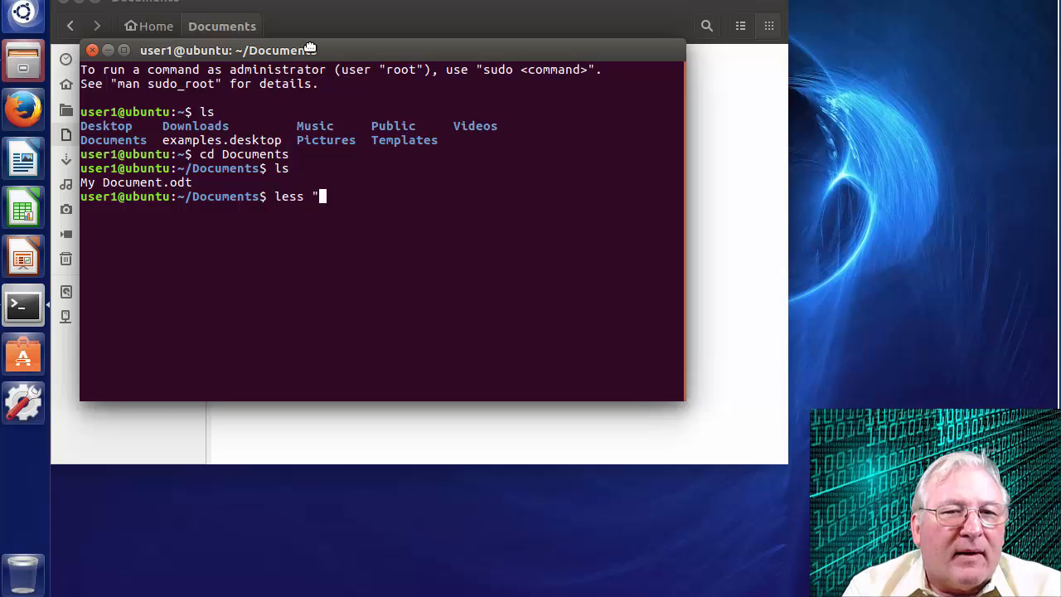
pyautogui.write('My ')
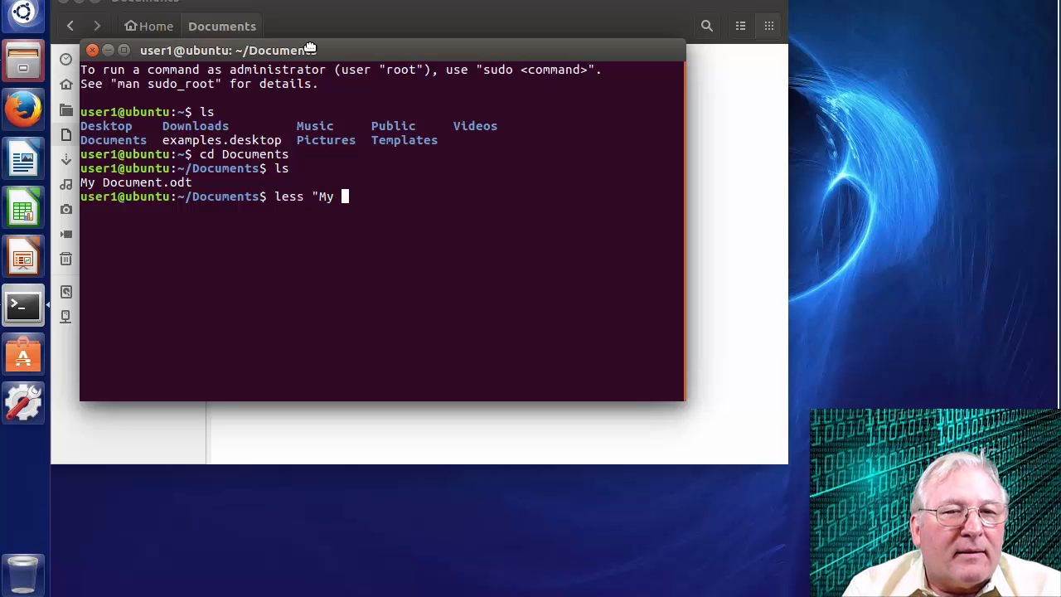
pyautogui.write('Document.')
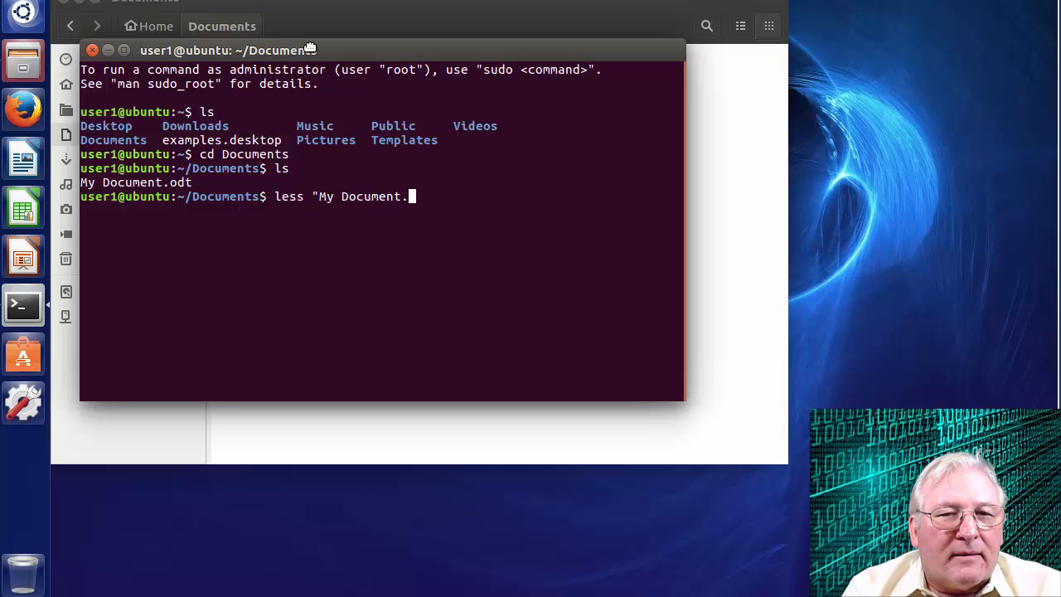
pyautogui.write('odt')
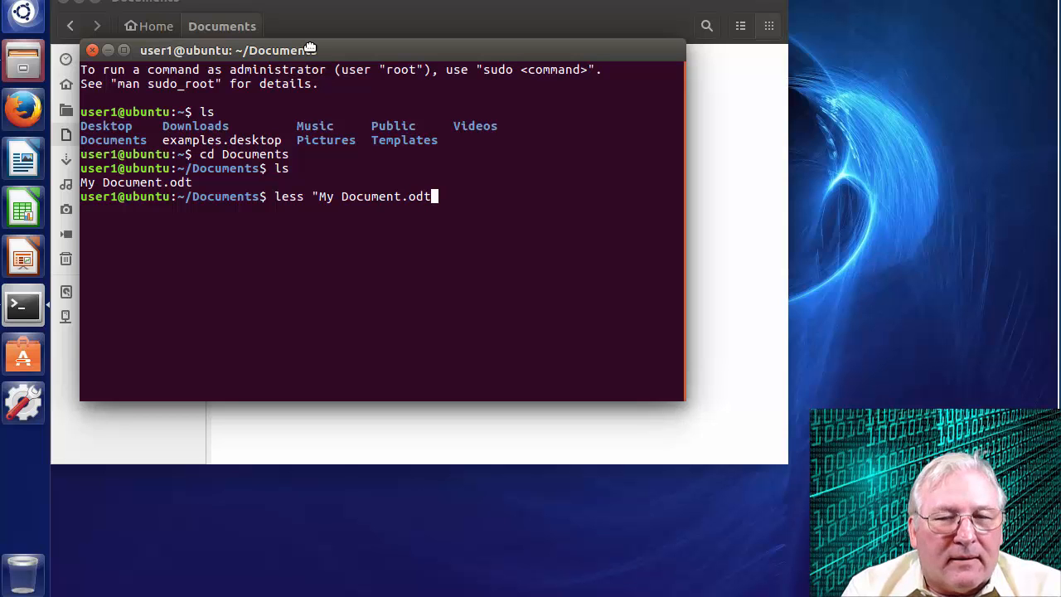
pyautogui.write('"')
pyautogui.press('Return')
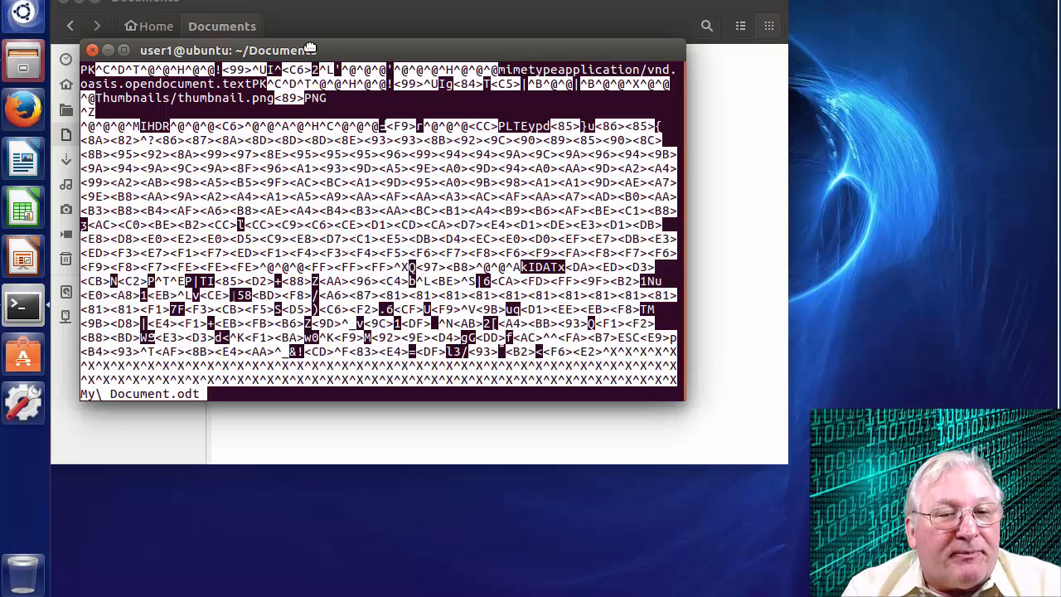
pyautogui.click(93, 50)
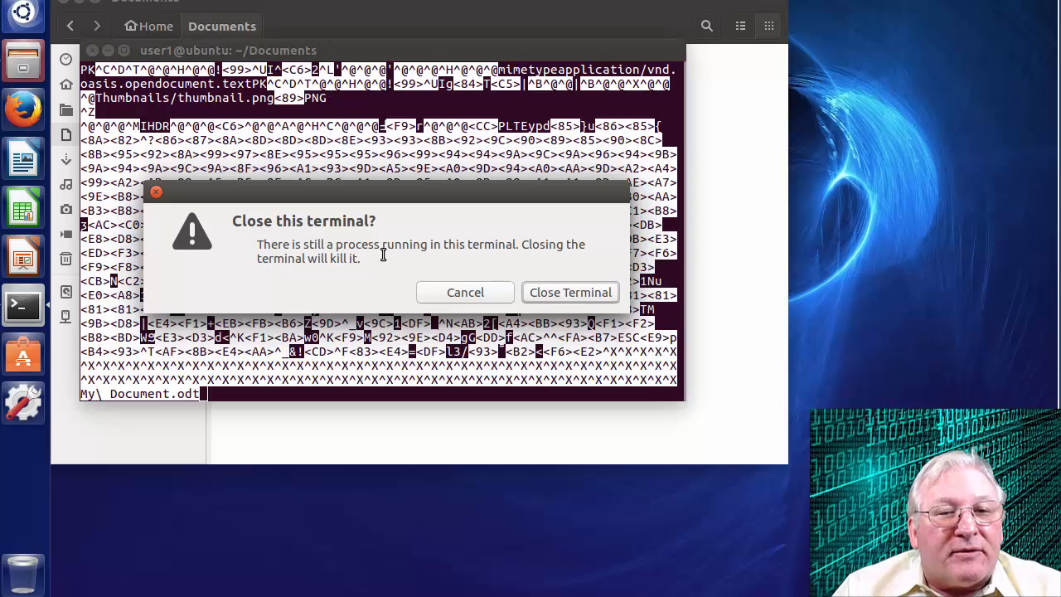
pyautogui.click(577, 296)
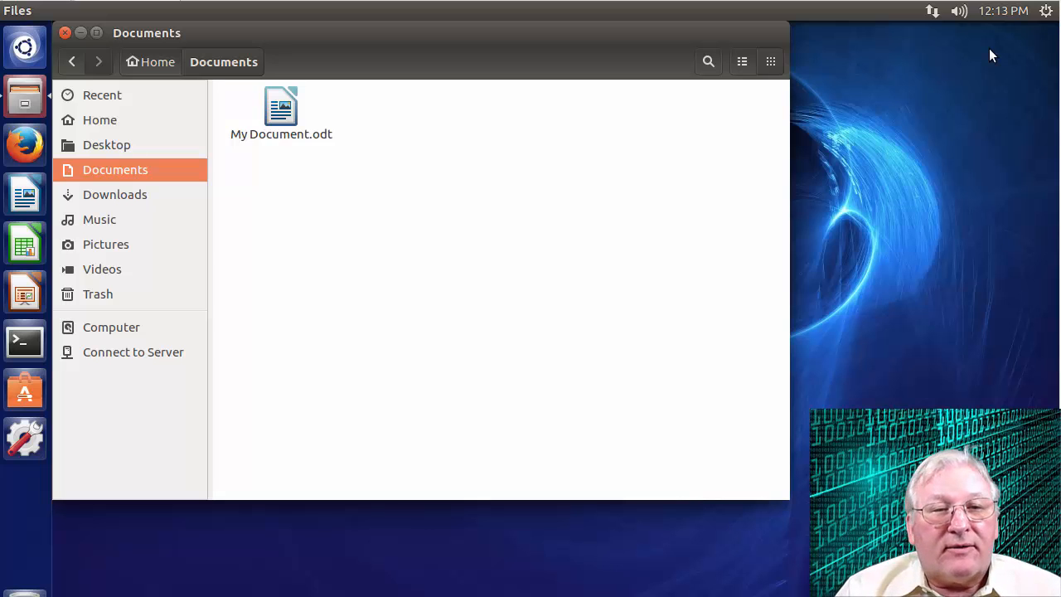
# - Shut down the Ubuntu virtual machine from the session options
pyautogui.click(1047, 11)
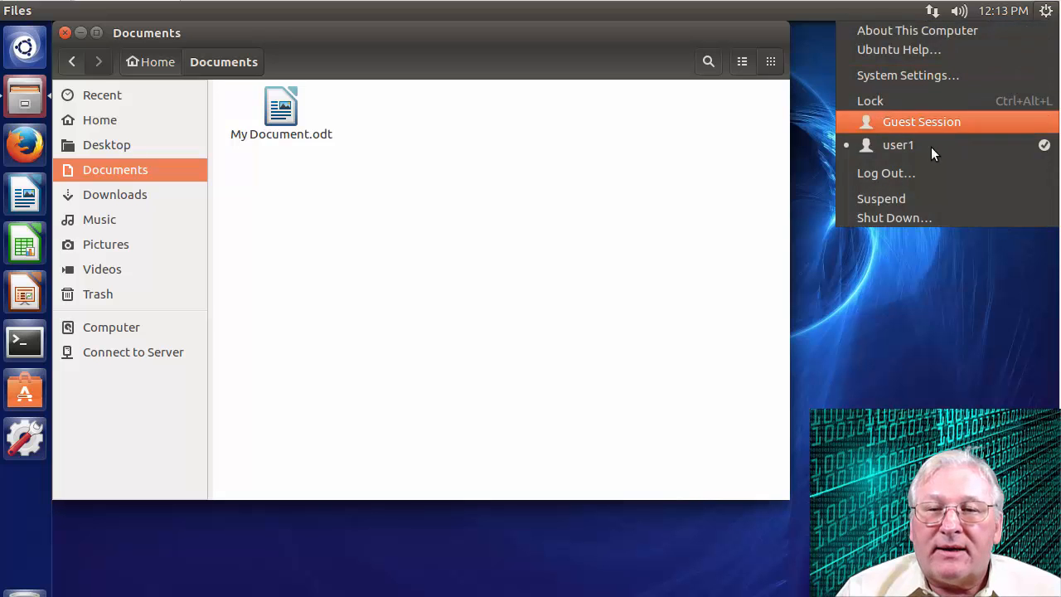
pyautogui.click(909, 217)
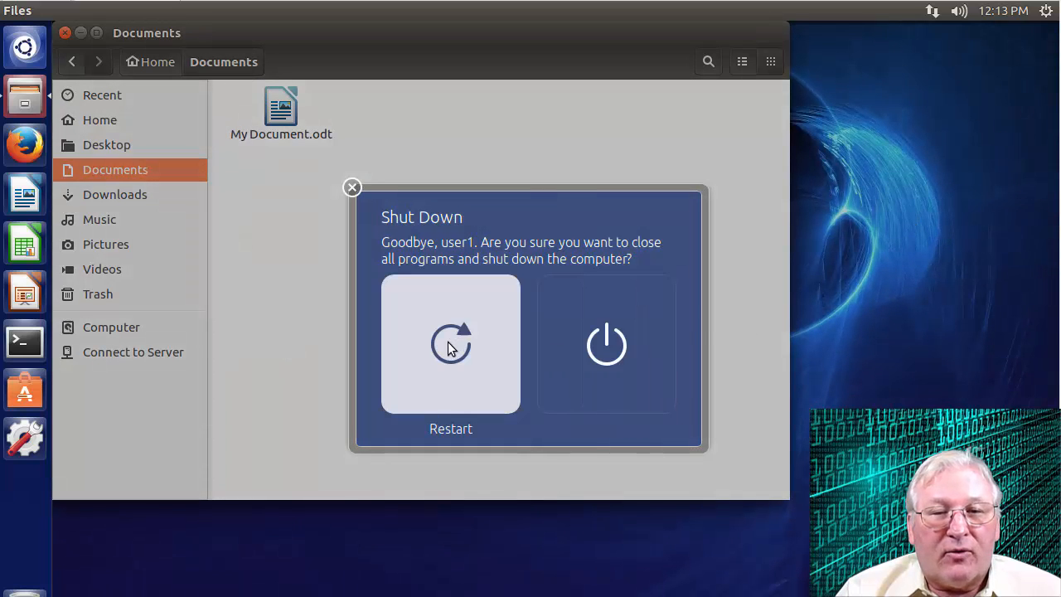
pyautogui.click(633, 340)
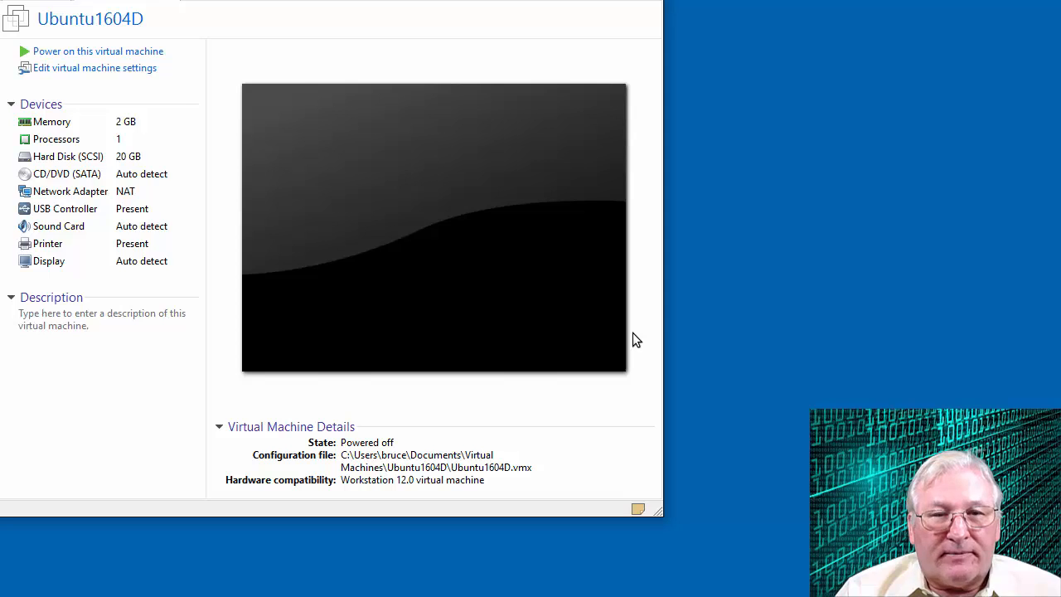
# - Power on the Ubuntu1604D virtual machine, declining to connect device sata0:1 at every start, and log in as user1 with the account password
pyautogui.click(93, 53)
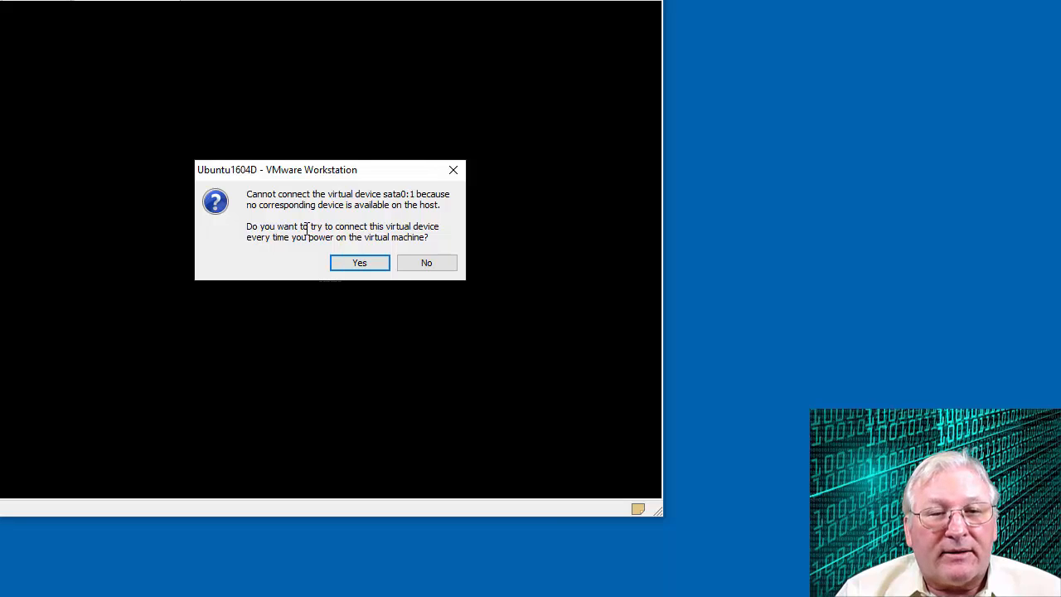
pyautogui.click(427, 264)
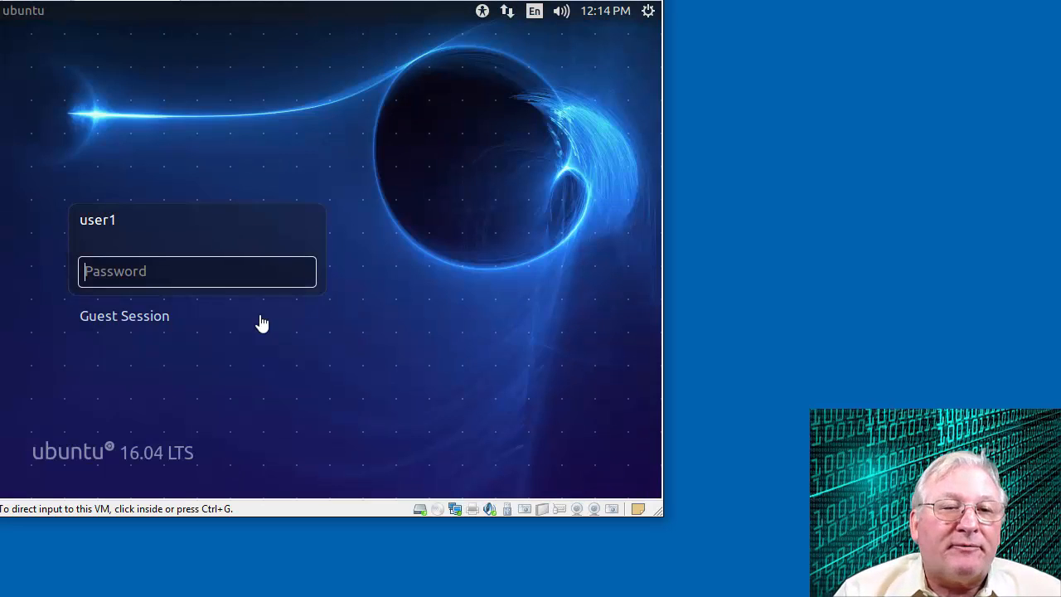
pyautogui.click(101, 272)
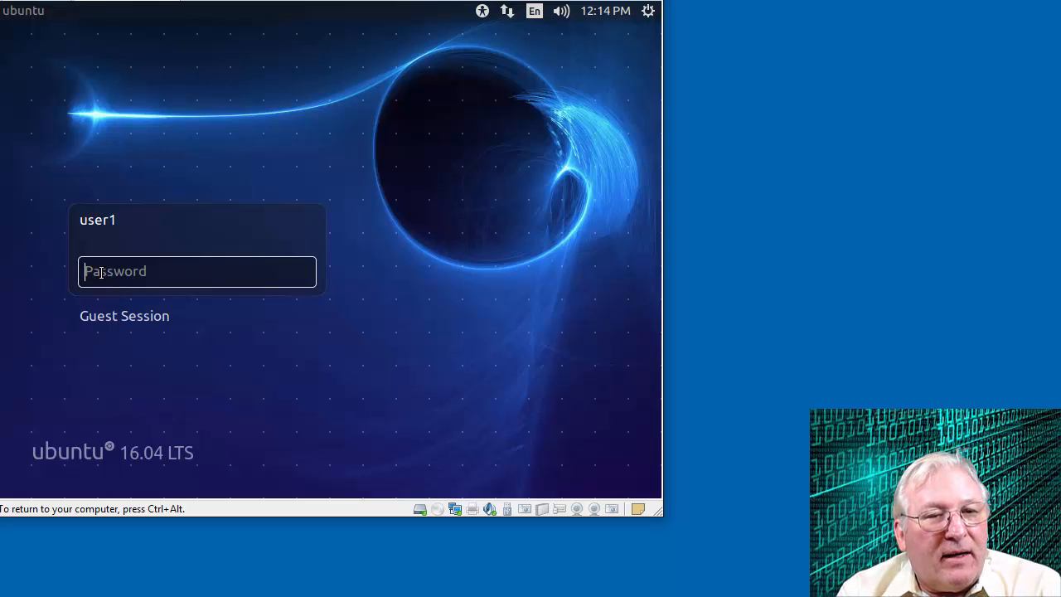
pyautogui.write('******')
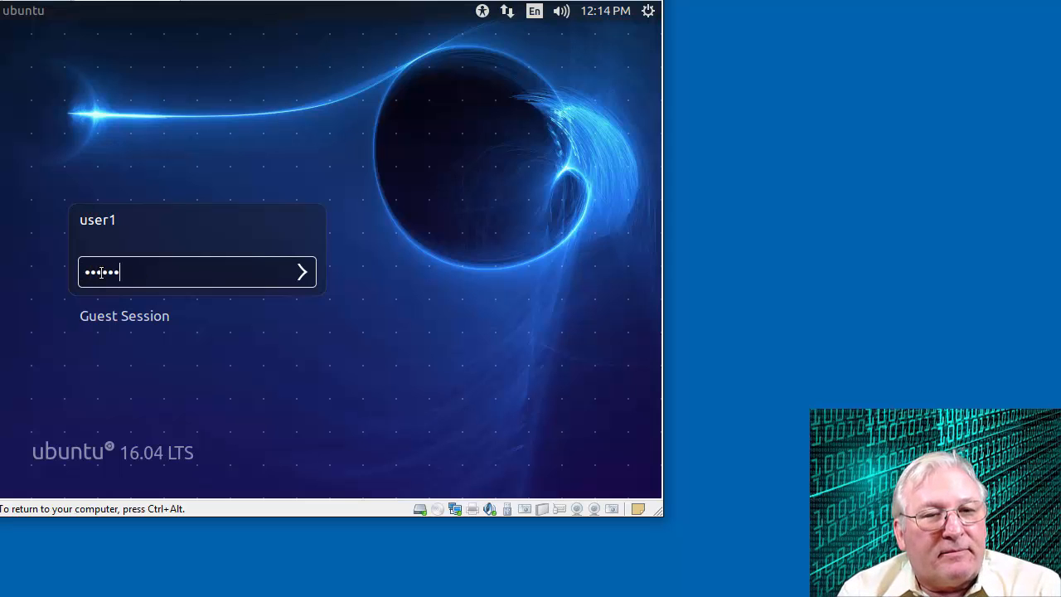
pyautogui.write('**')
pyautogui.press('Return')
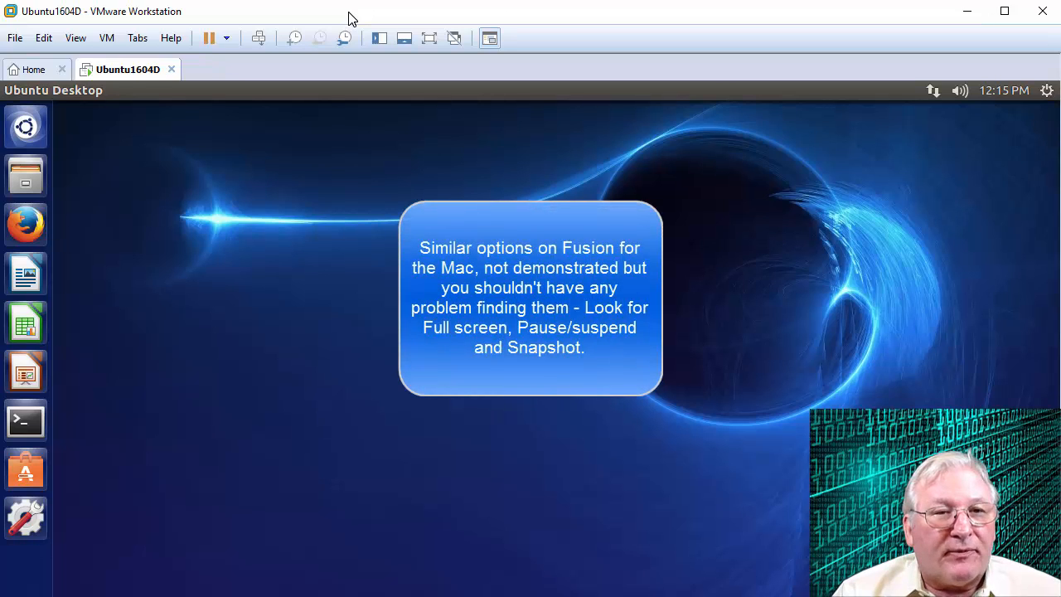
pyautogui.click(226, 39)
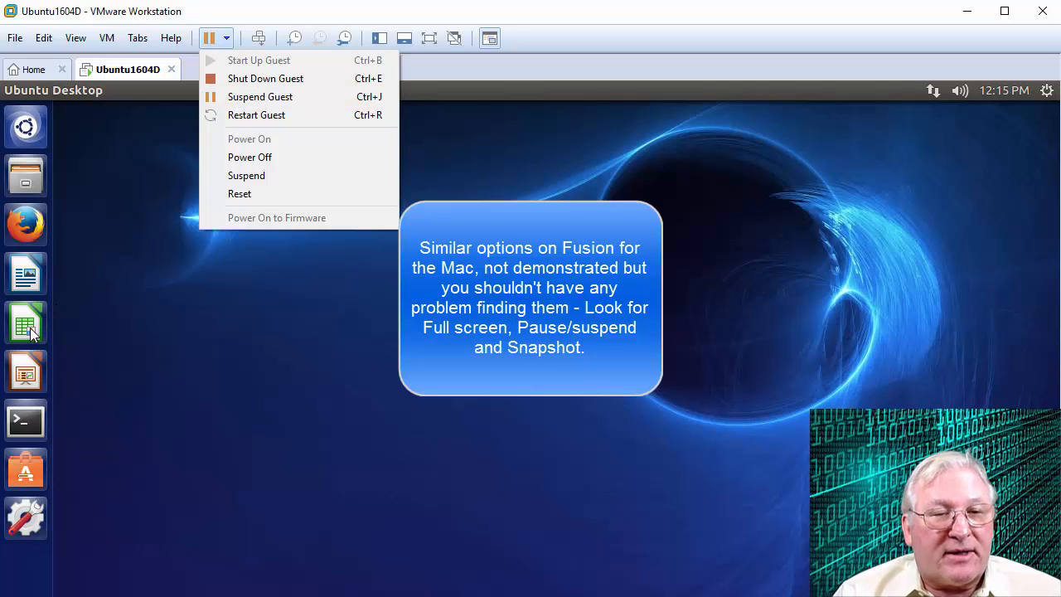
pyautogui.click(220, 352)
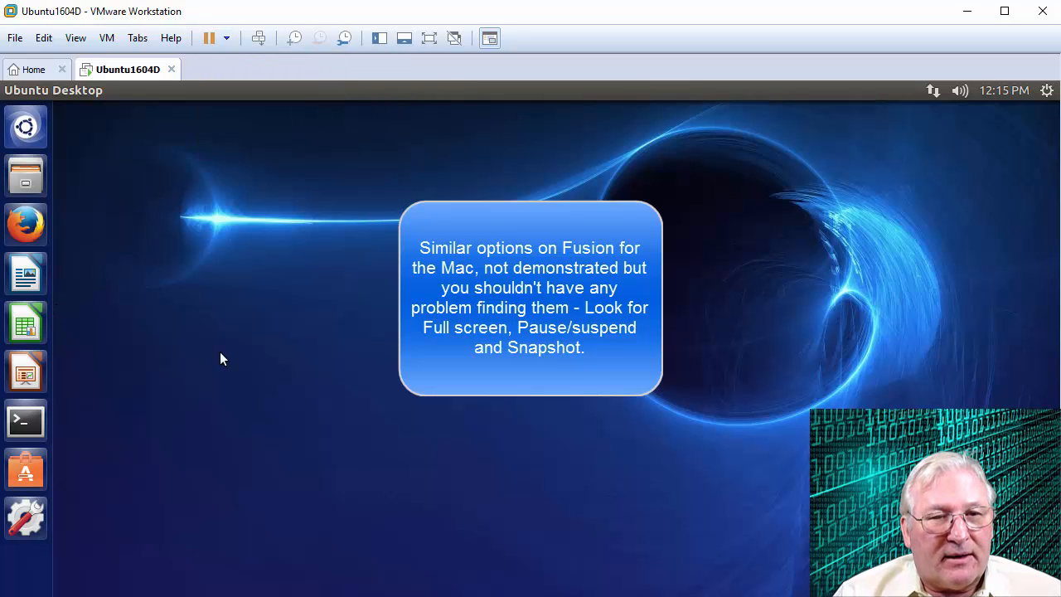
# - Open LibreOffice Calc in the guest and enter 5 in cell A6 and 4 in cell A7 of the blank spreadsheet
pyautogui.click(25, 322)
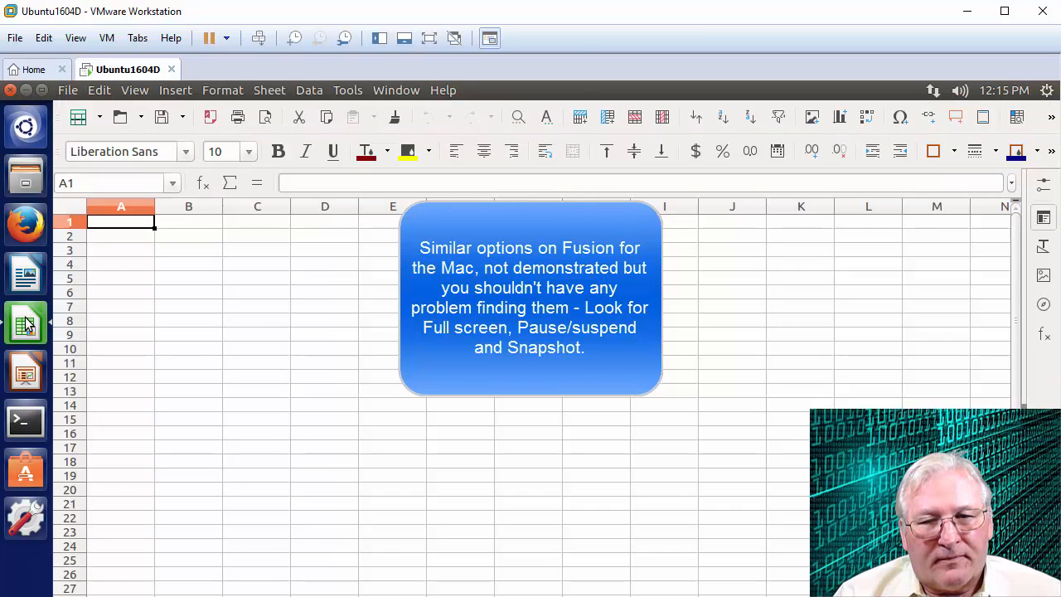
pyautogui.click(340, 269)
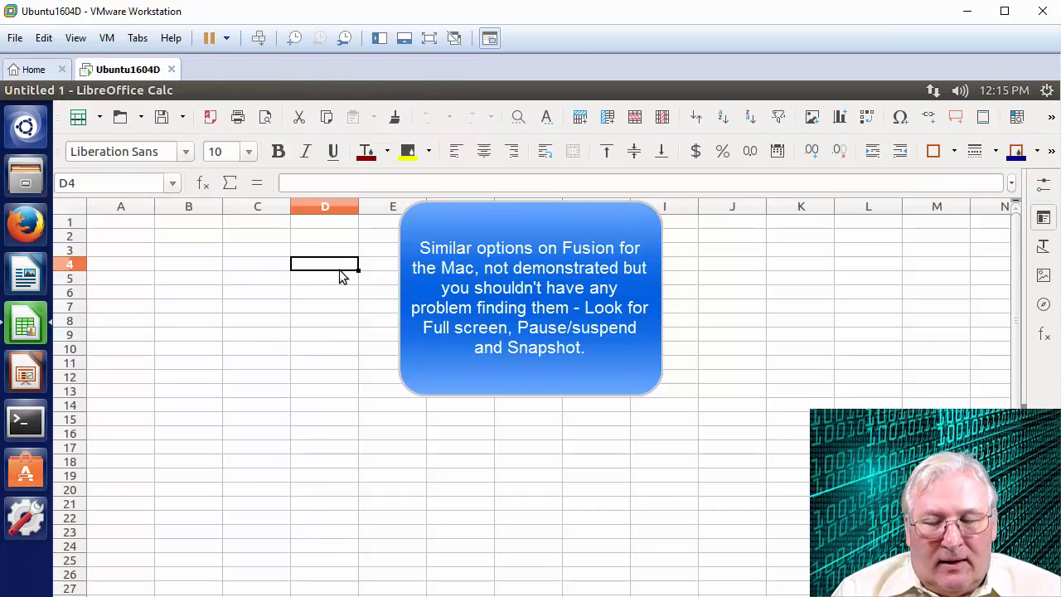
pyautogui.press('Home')
pyautogui.press('Down')
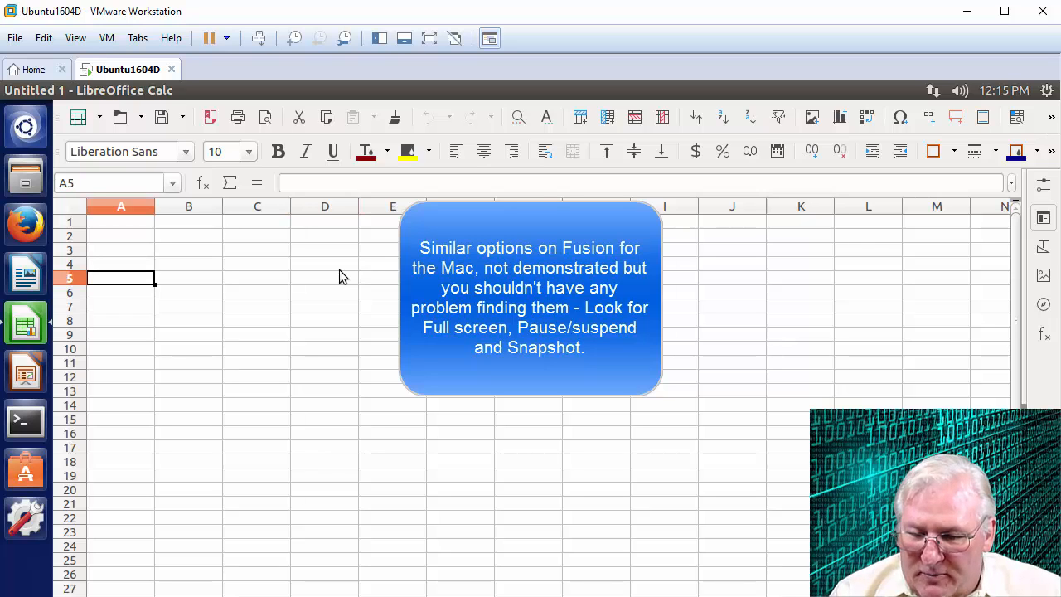
pyautogui.press('Down')
pyautogui.press('Down')
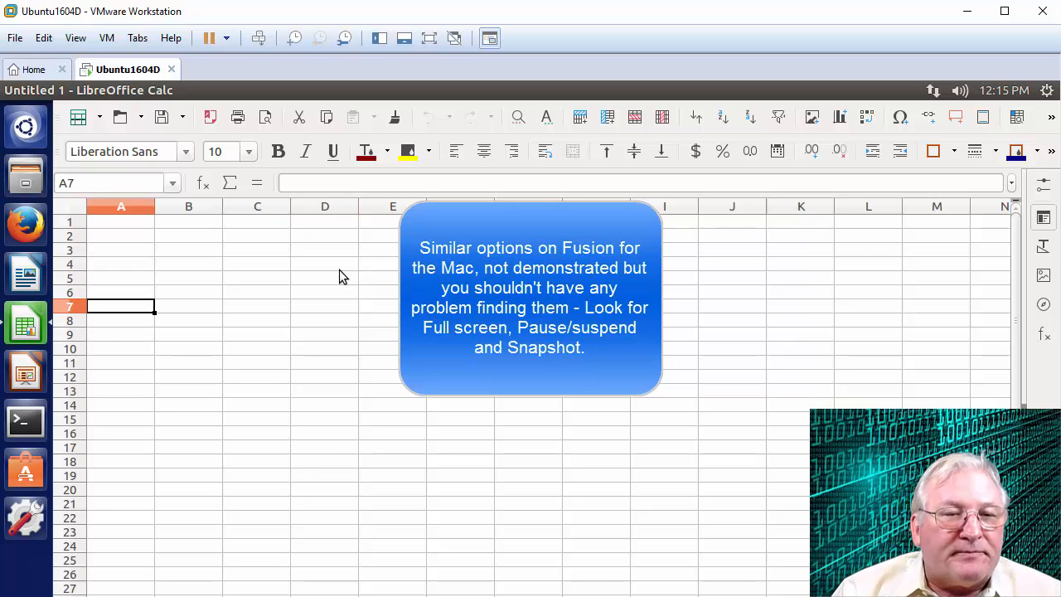
pyautogui.click(147, 290)
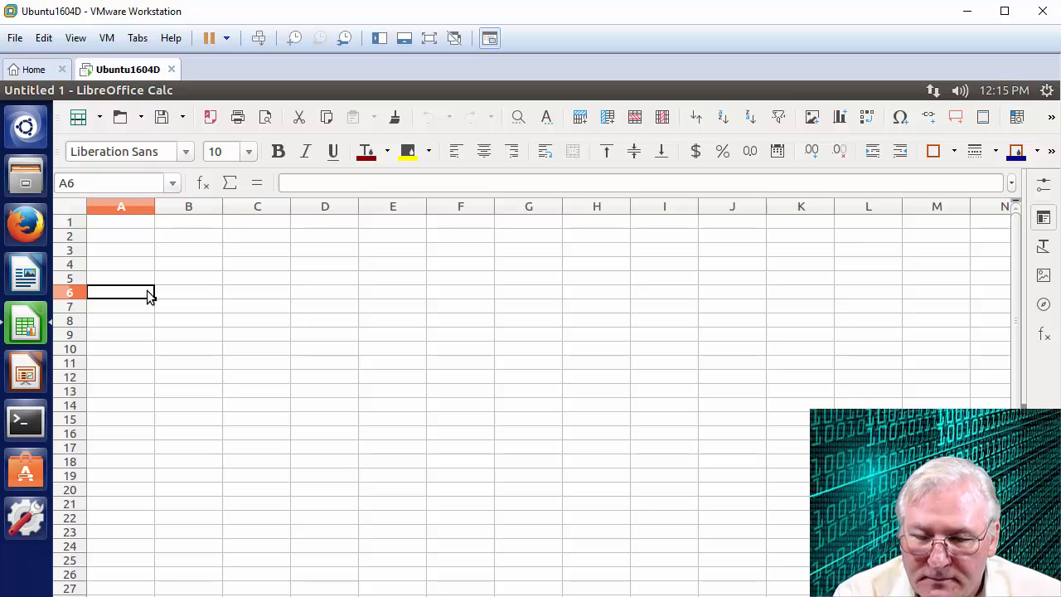
pyautogui.write('5')
pyautogui.press('Return')
pyautogui.write('4')
pyautogui.press('Return')
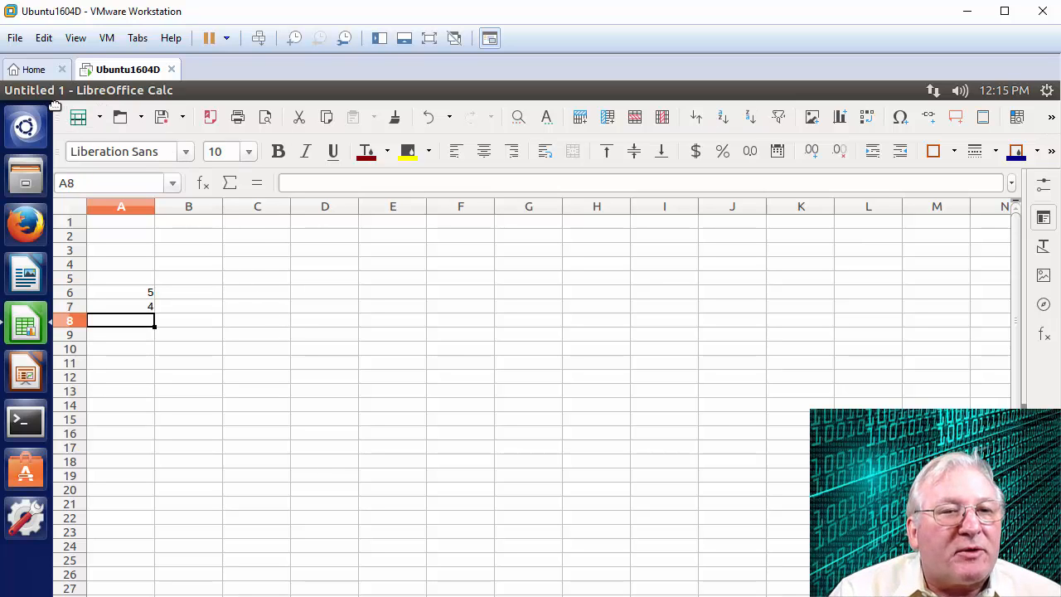
# - Suspend the Ubuntu guest while the unsaved spreadsheet is open
pyautogui.click(226, 39)
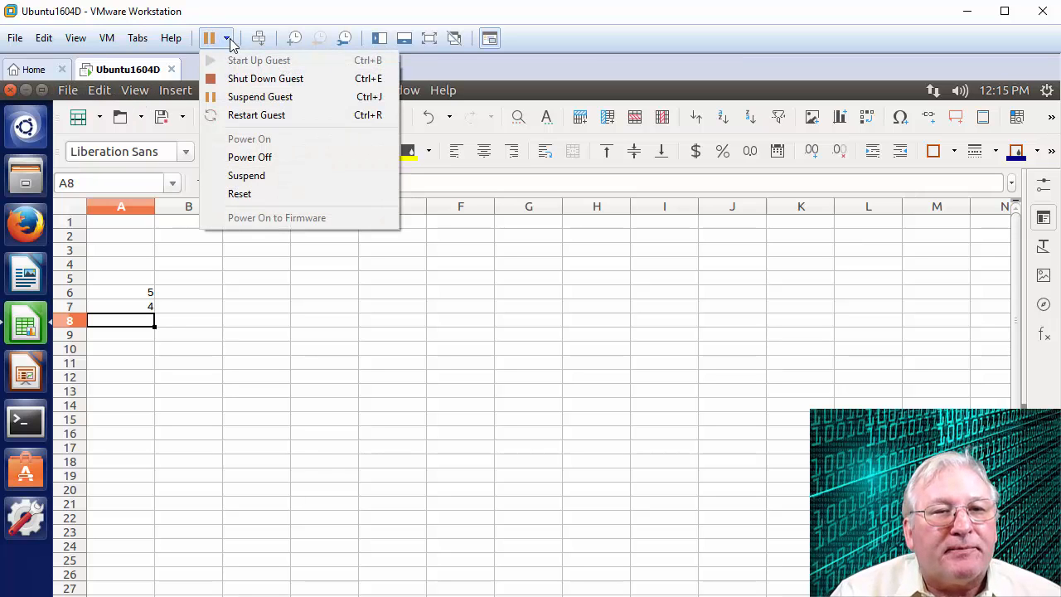
pyautogui.click(254, 97)
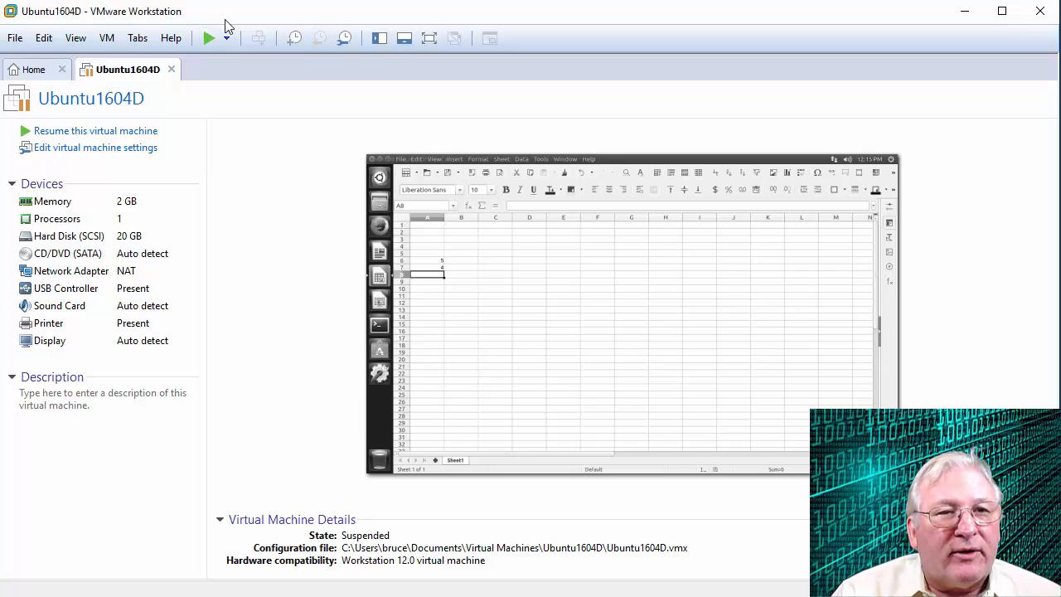
# - Prepare a snapshot of the suspended virtual machine with the description "middle of spreadsheet", and cancel without taking it
pyautogui.click(107, 38)
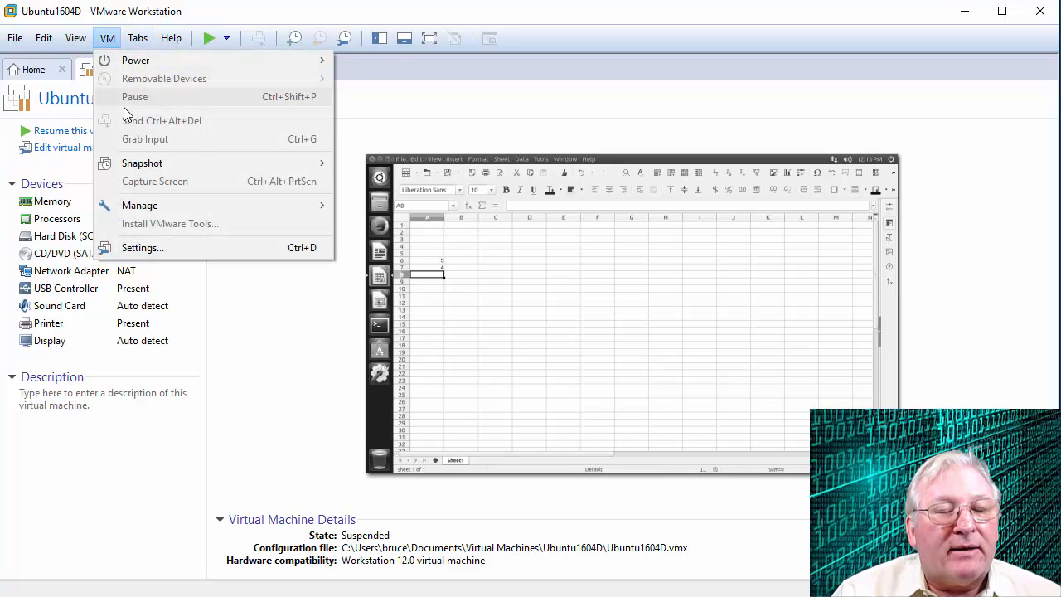
pyautogui.moveTo(133, 170)
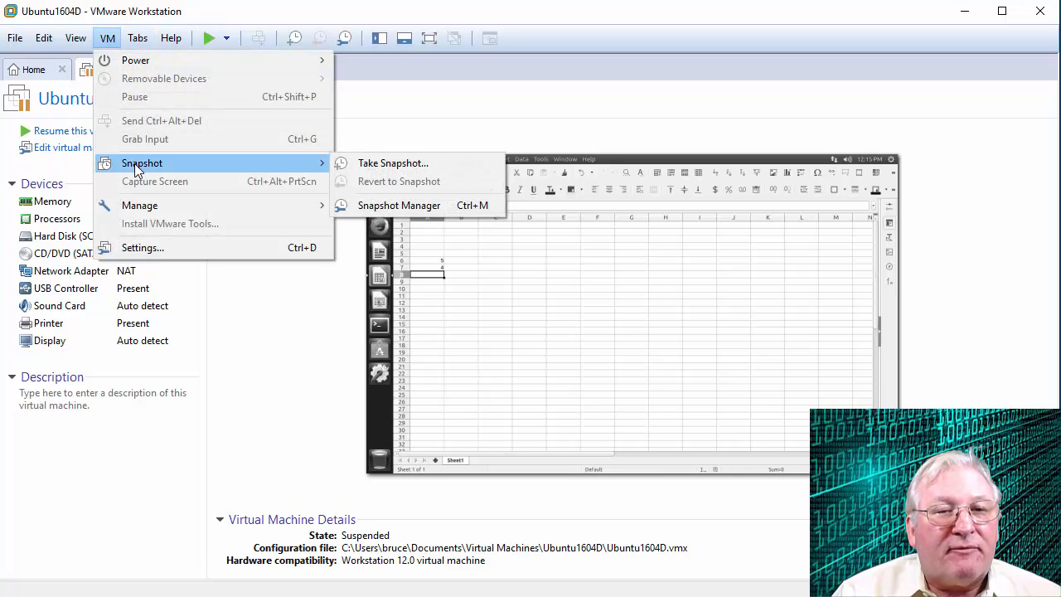
pyautogui.click(375, 164)
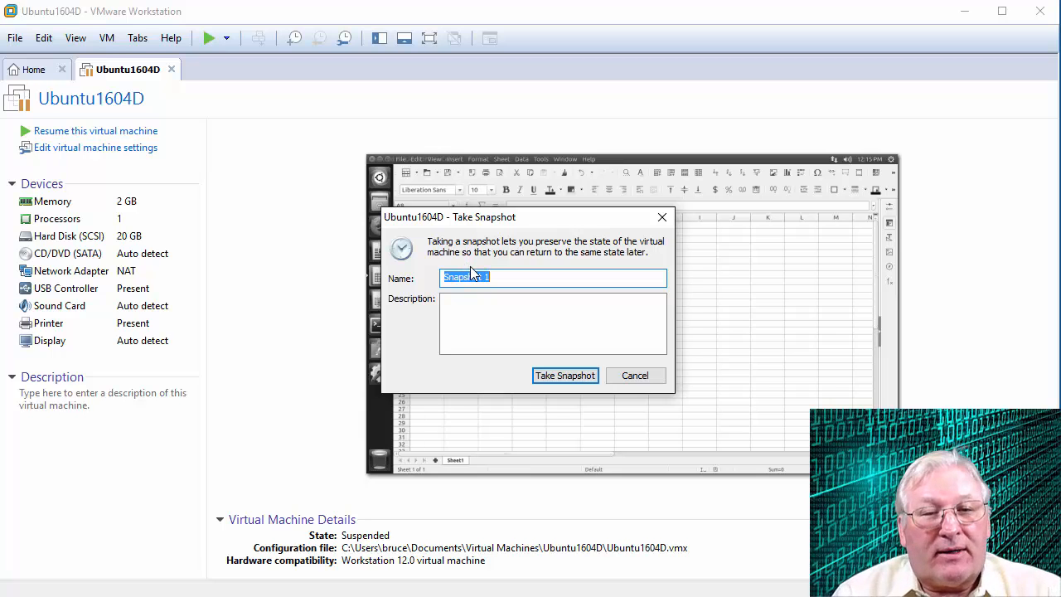
pyautogui.click(459, 320)
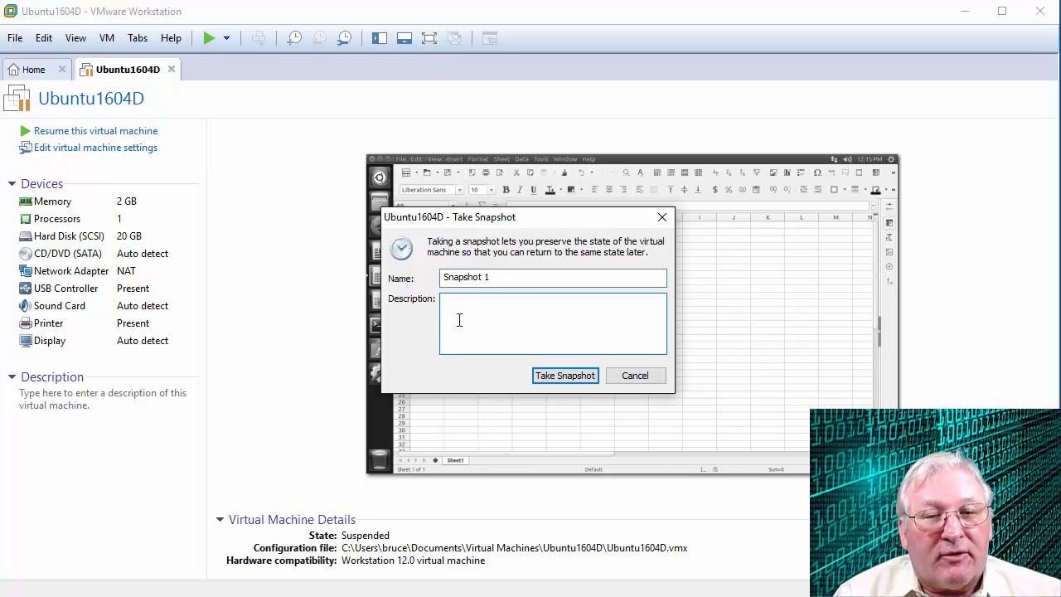
pyautogui.write('mi')
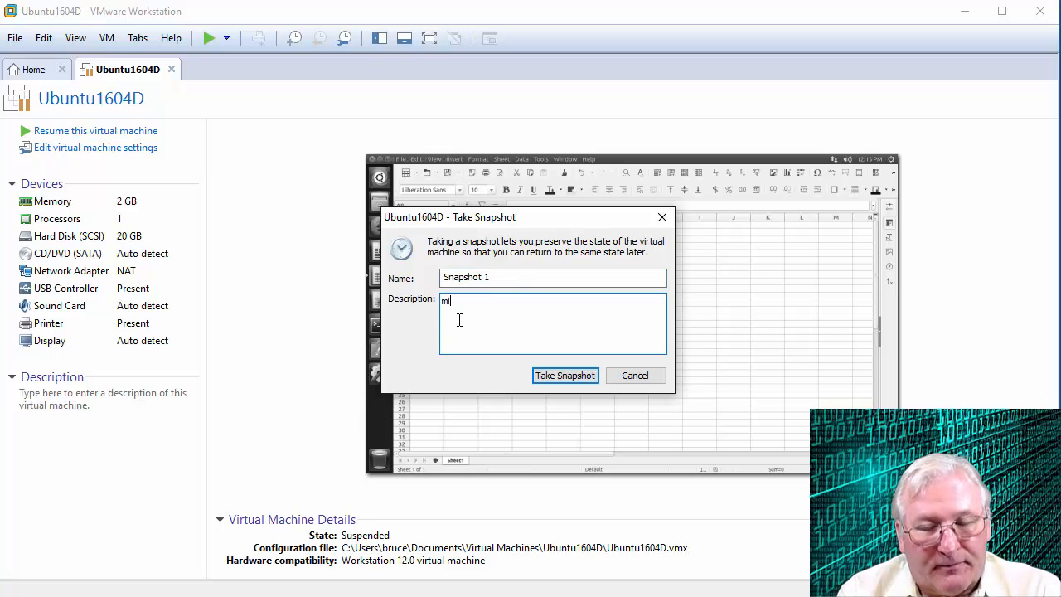
pyautogui.write('ddle of spreadsheet')
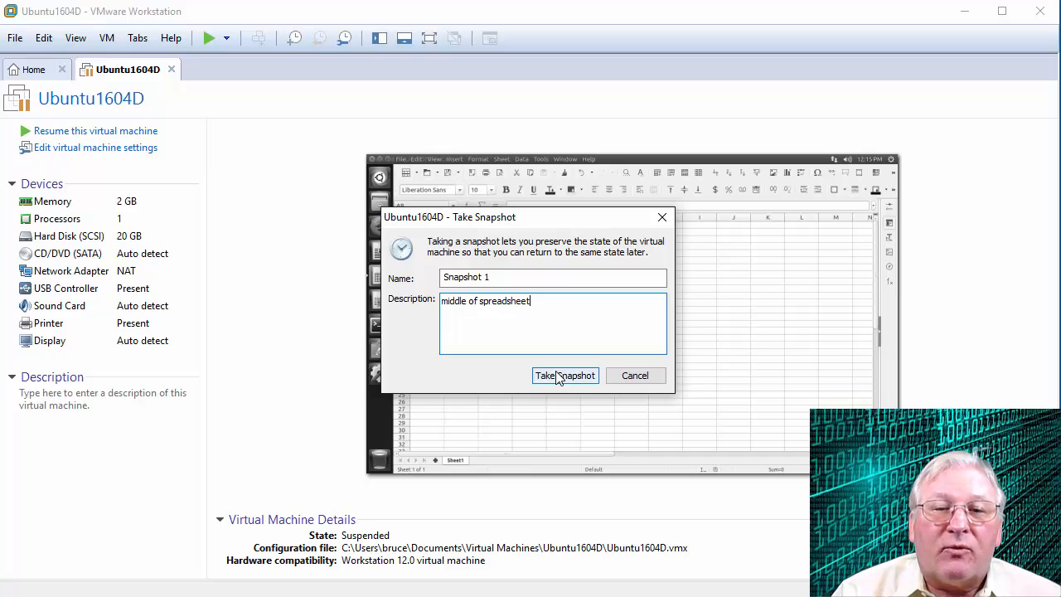
pyautogui.click(652, 374)
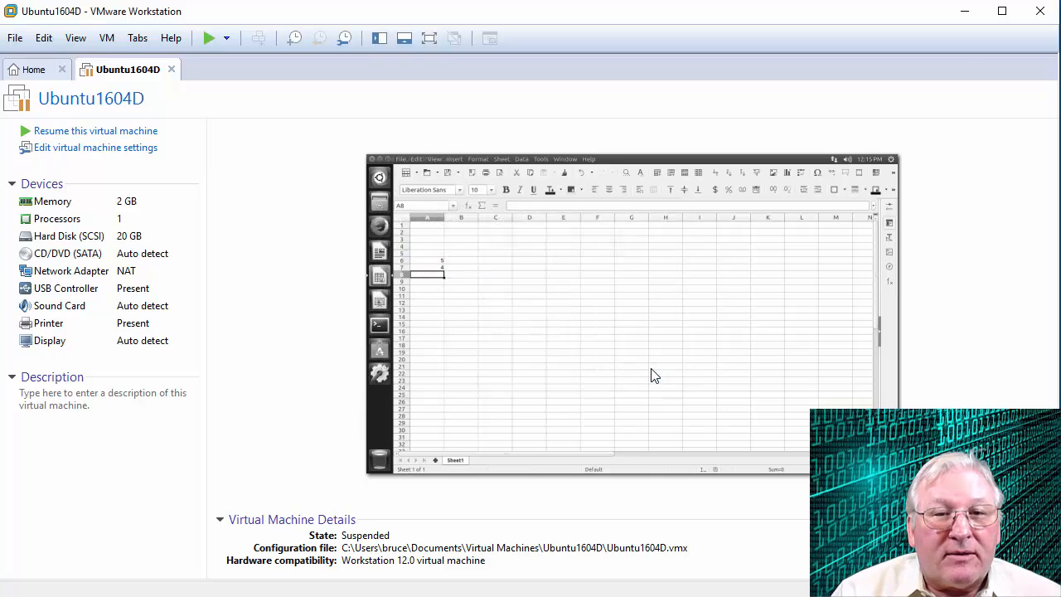